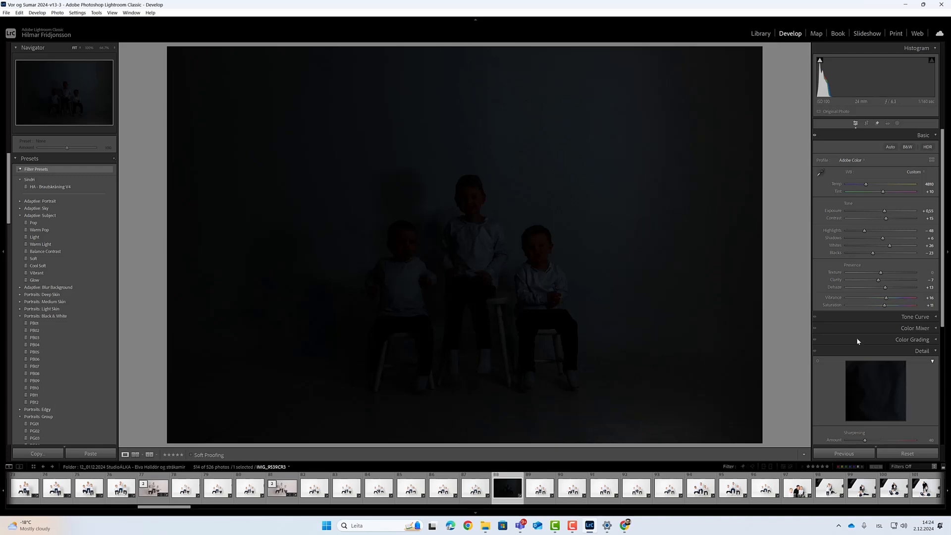
Step: Compare the nearly black group photo with the well-lit shot before it, and raise its exposure to +4.38
scroll(889, 350, down, 3)
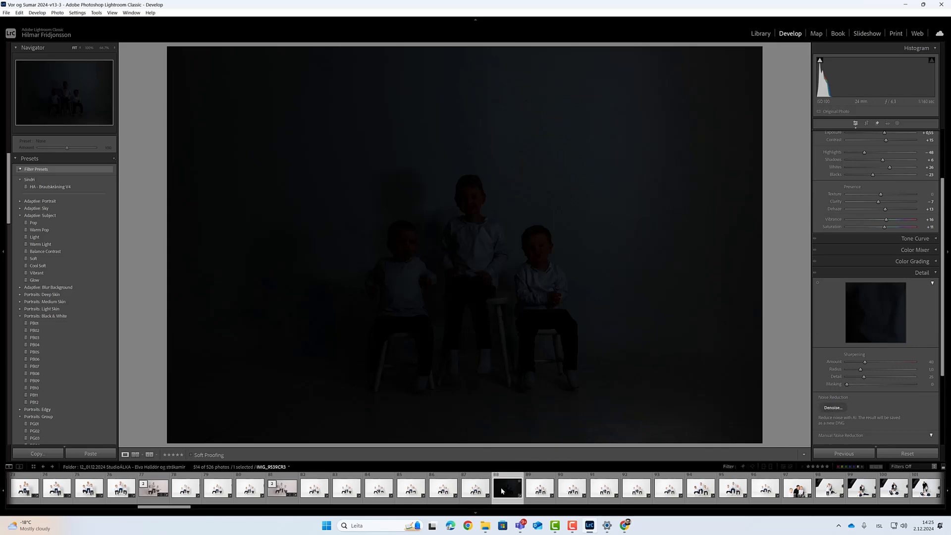
scroll(855, 267, up, 3)
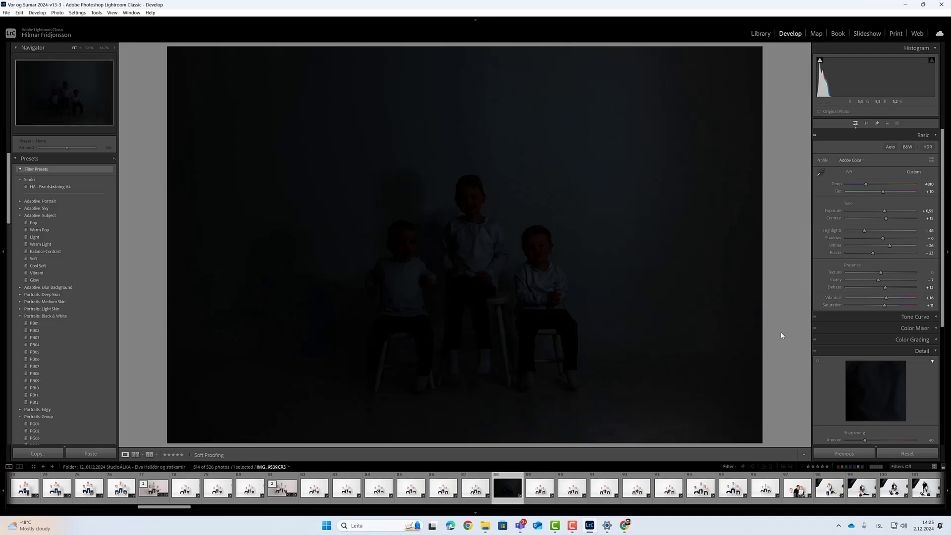
click(475, 489)
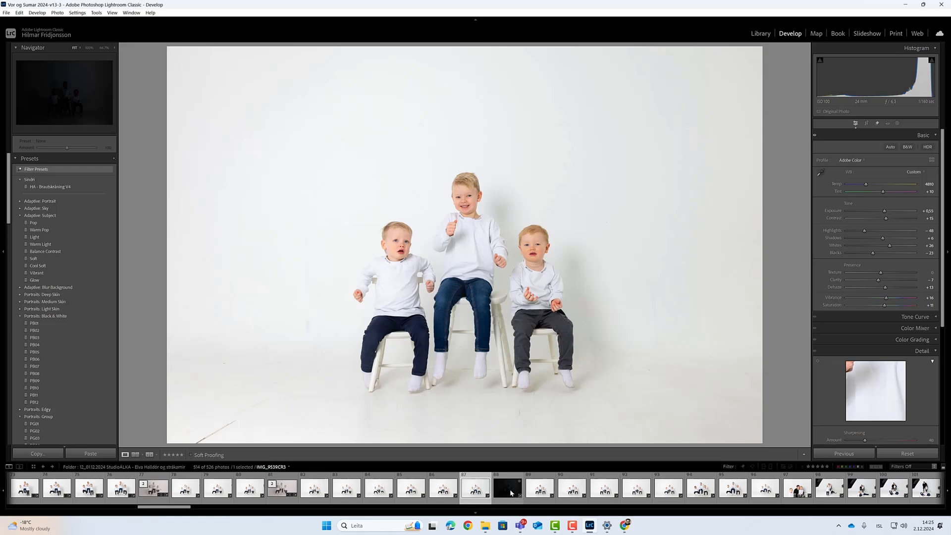
click(510, 493)
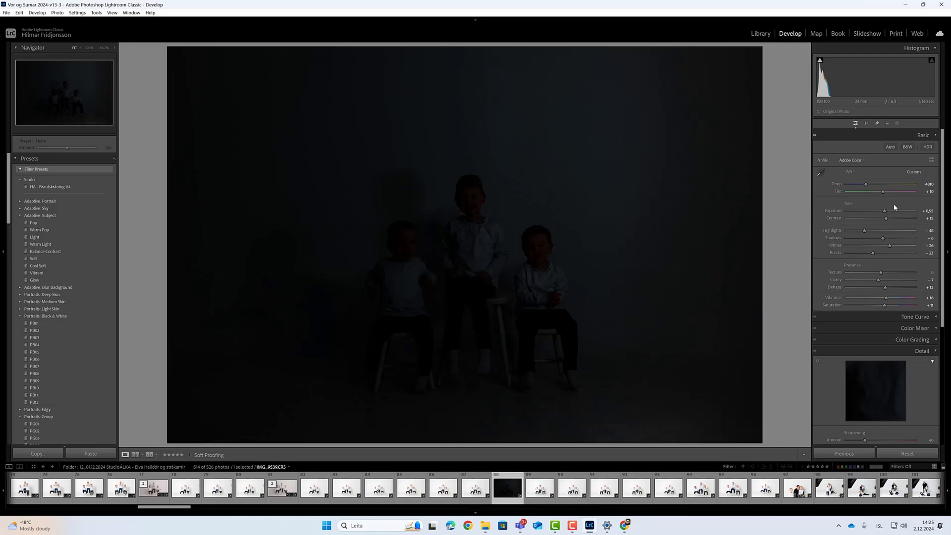
drag(885, 212, 912, 213)
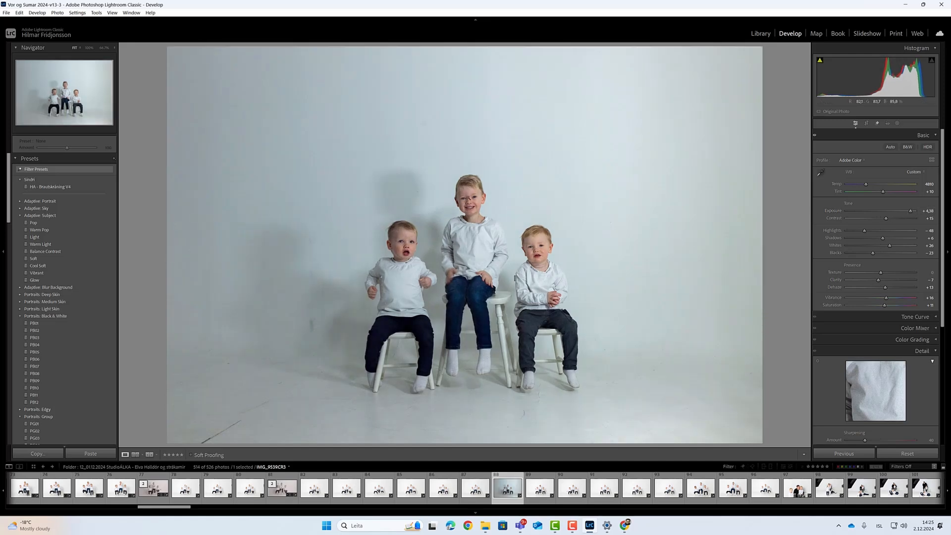
Step: Inspect the brightened photo up close and centre the detail preview on the middle boy's face to examine the noise
click(468, 203)
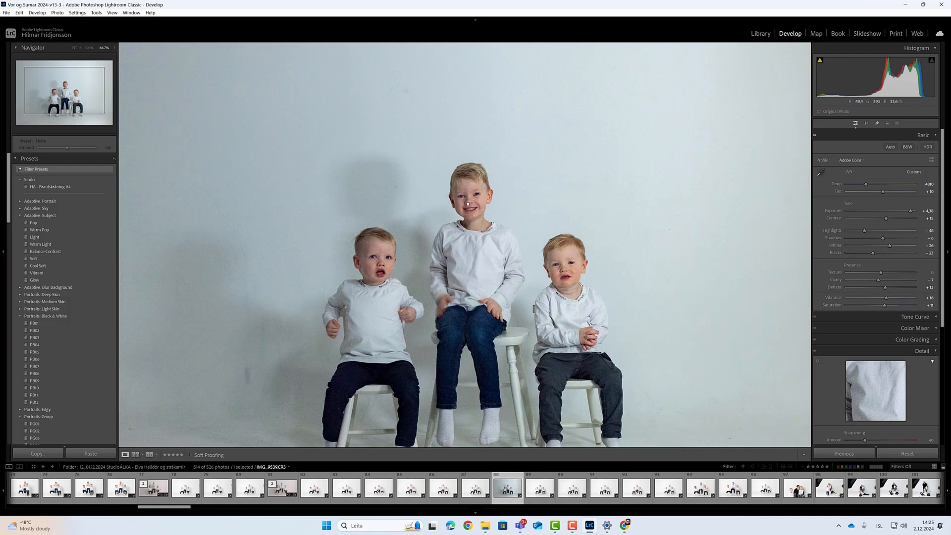
click(468, 203)
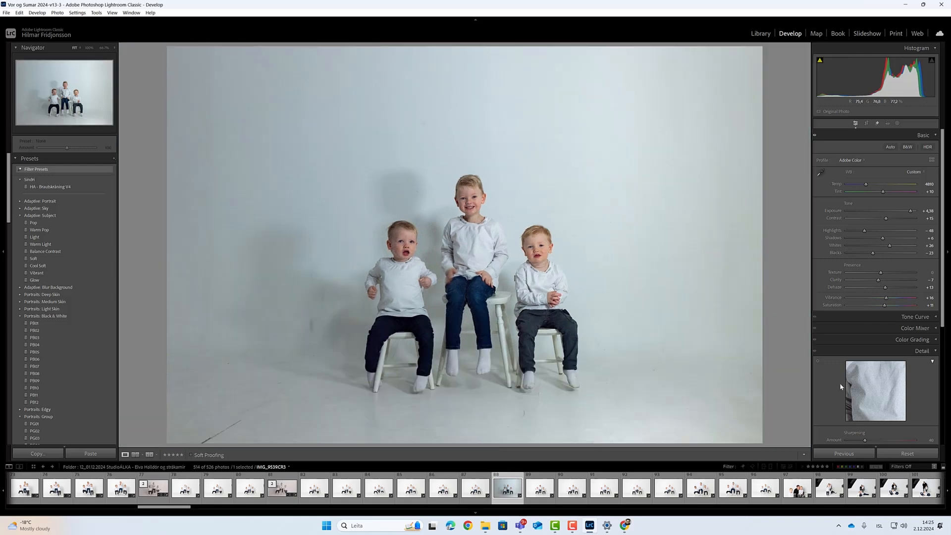
drag(887, 367, 865, 419)
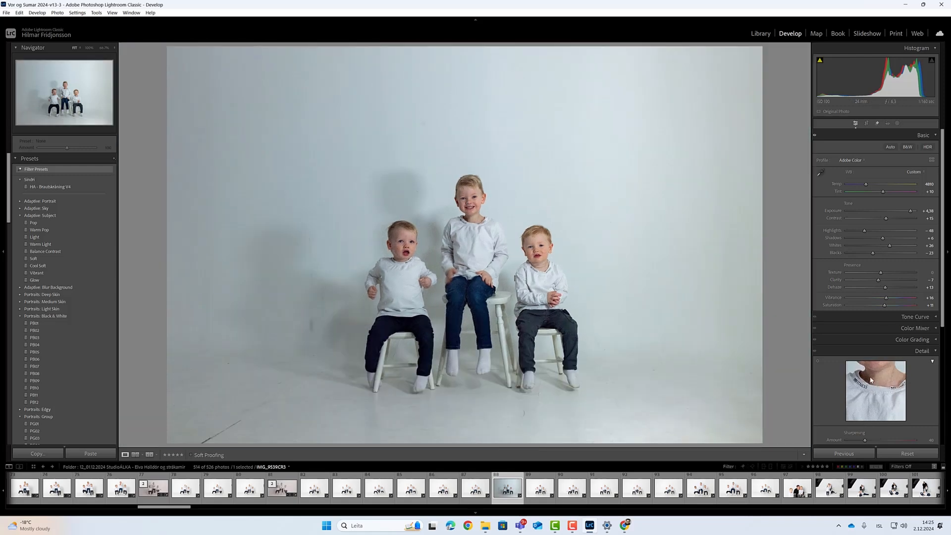
drag(870, 380, 866, 419)
drag(869, 382, 869, 392)
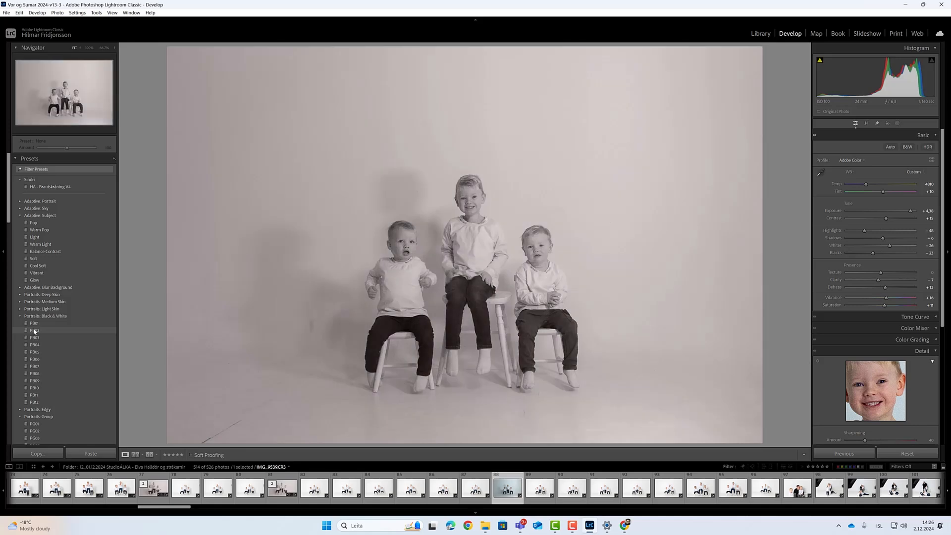
Step: Apply the Portraits: Black & White preset PB02 to the photo and check the result up close
click(34, 329)
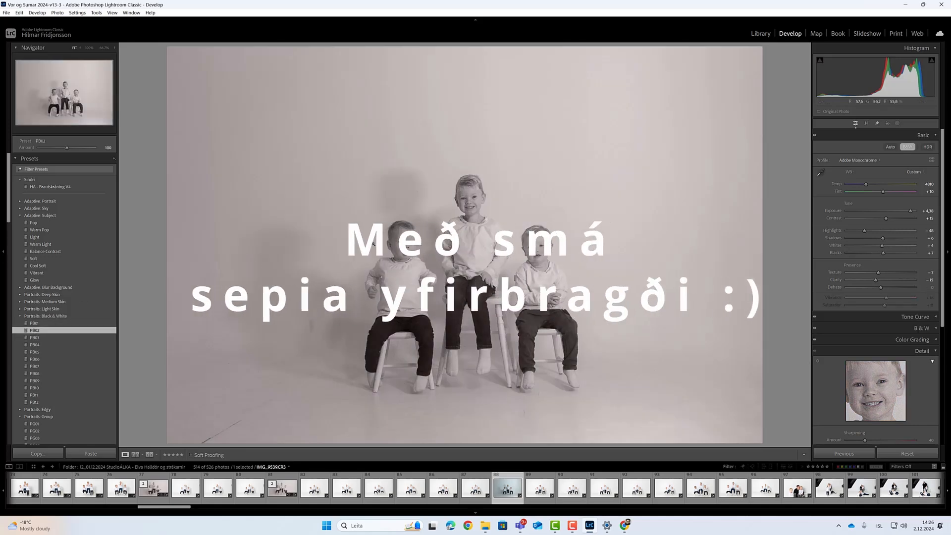
click(471, 220)
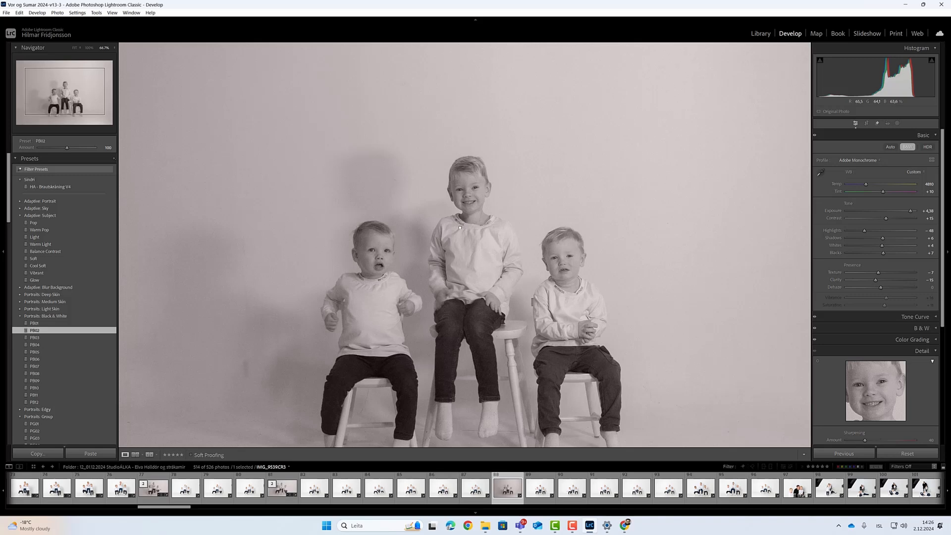
click(460, 227)
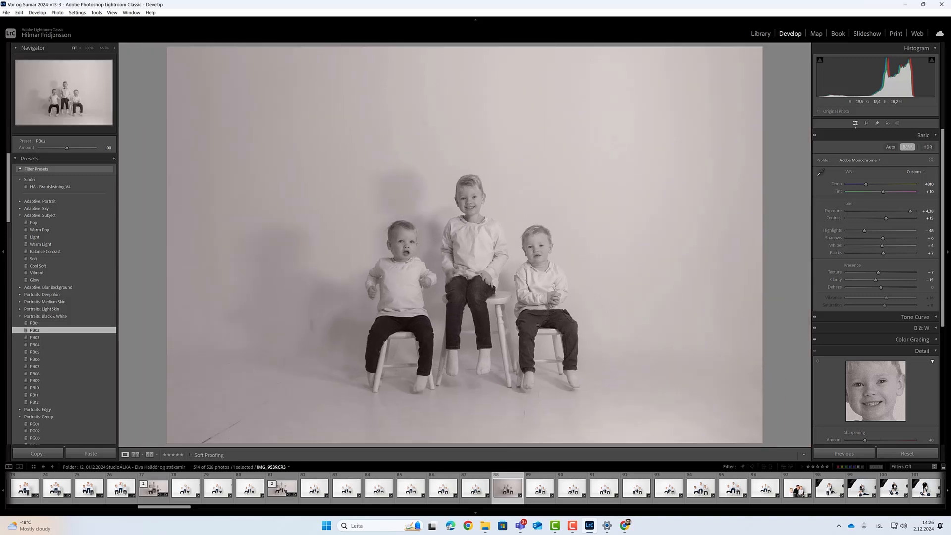
Step: Crop the photo to a 16 x 9 aspect ratio, tightening the frame around the three boys
click(866, 124)
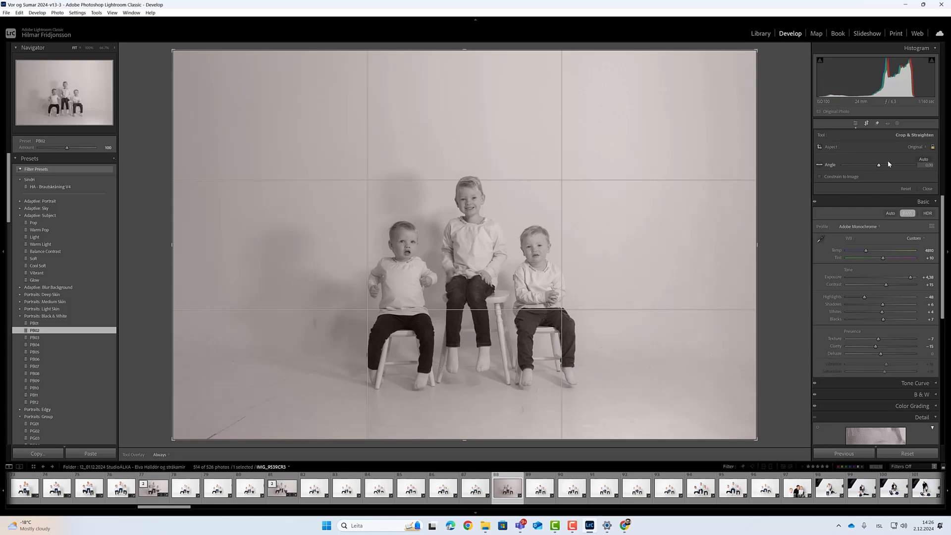
click(913, 147)
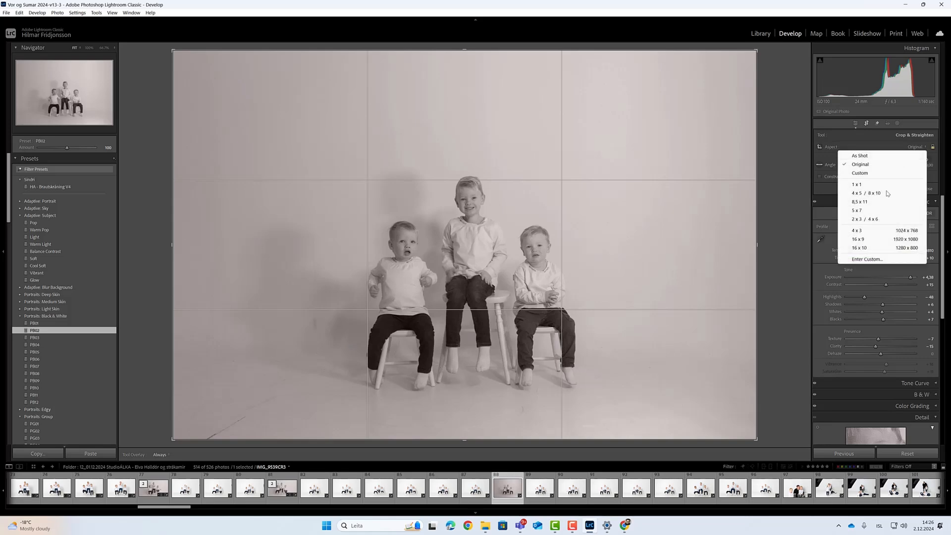
click(874, 240)
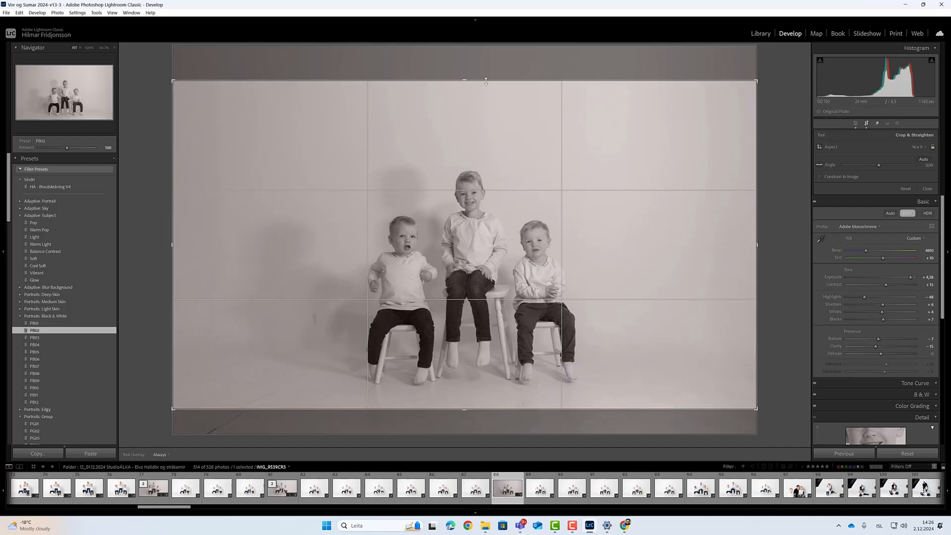
drag(486, 81, 488, 106)
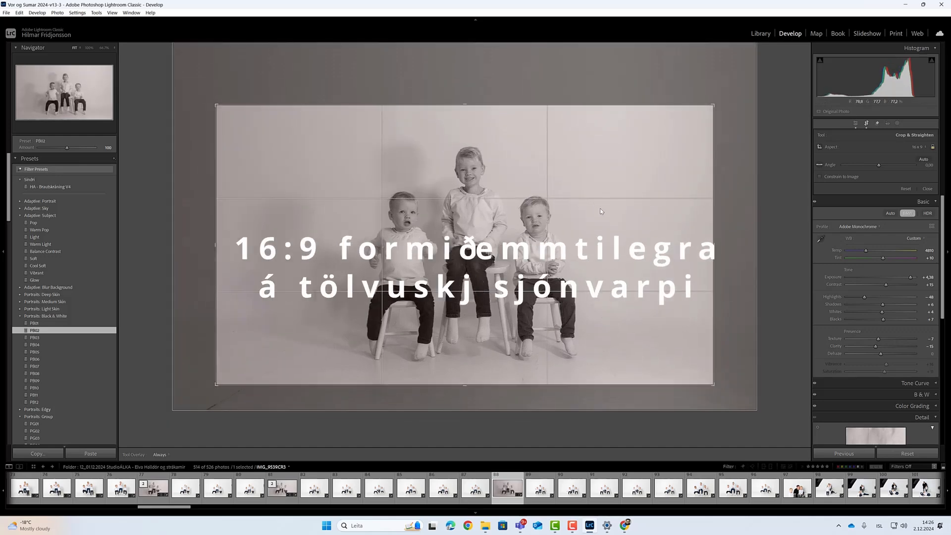
key(Return)
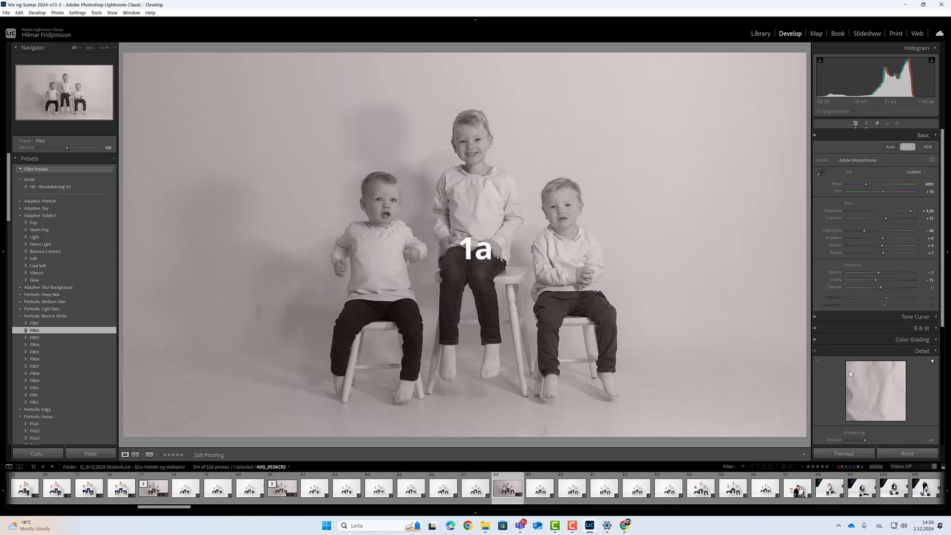
Step: Create an AI-denoised version of the photo with a slightly reduced Denoise amount, comparing a boy's face with and without the enhancement
scroll(855, 379, down, 3)
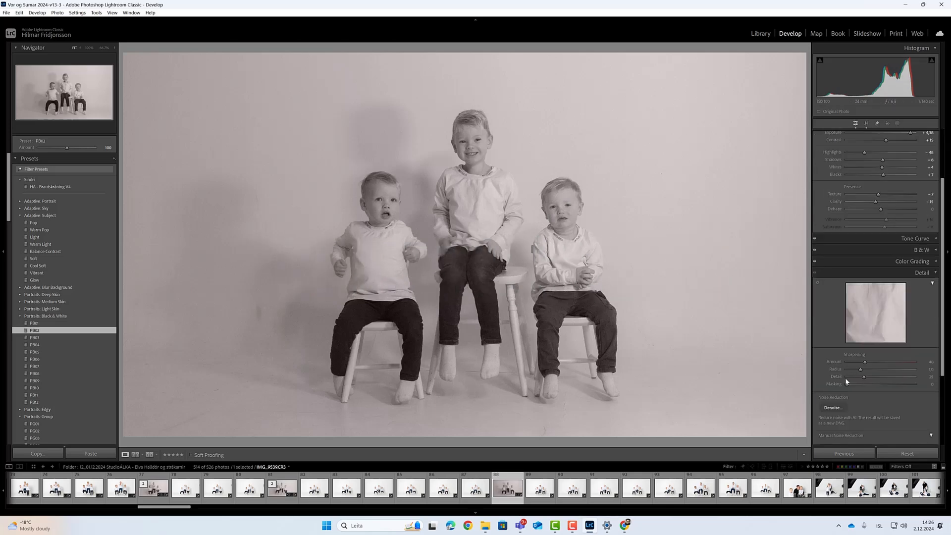
click(830, 407)
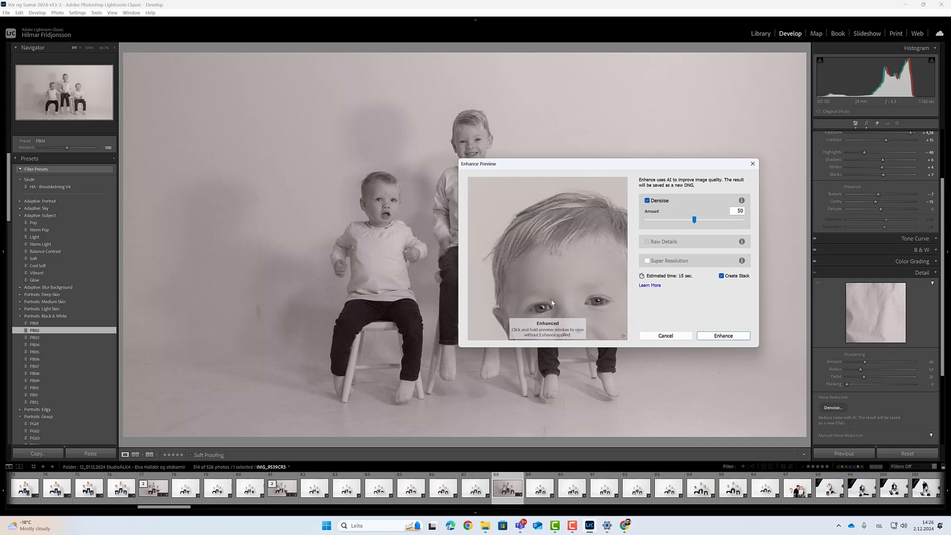
click(549, 281)
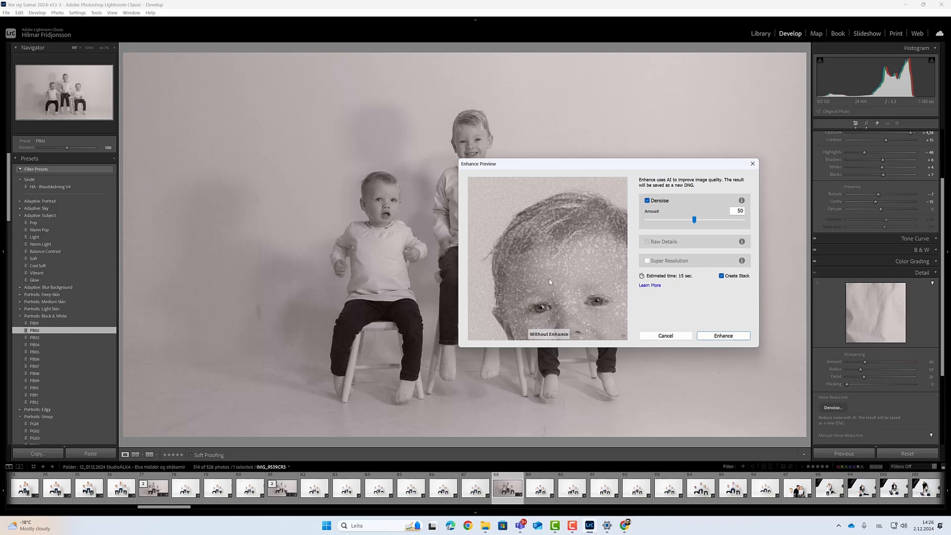
drag(549, 281, 529, 239)
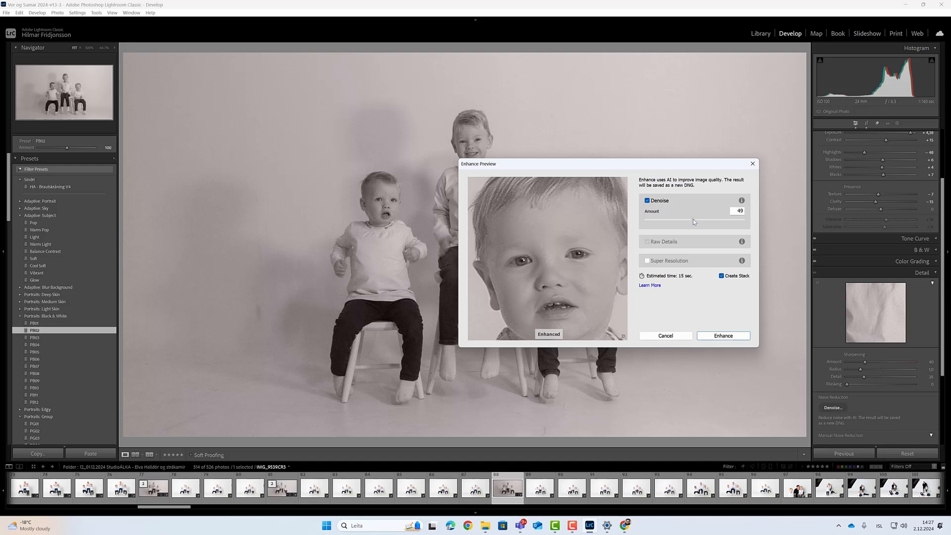
drag(692, 219, 690, 218)
drag(679, 219, 682, 221)
drag(688, 219, 690, 220)
click(723, 335)
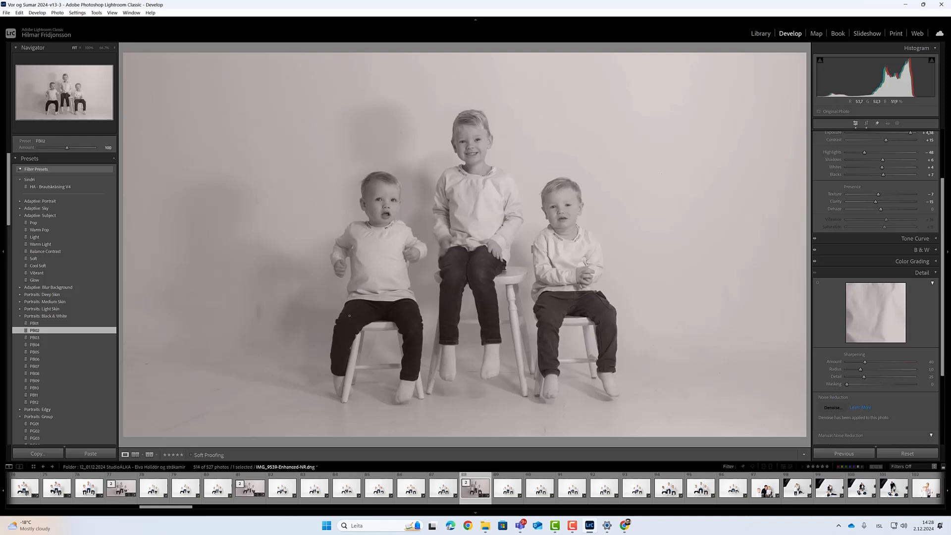
Step: Export the denoised photo to the hard drive as a JPEG using the existing export settings
right_click(472, 494)
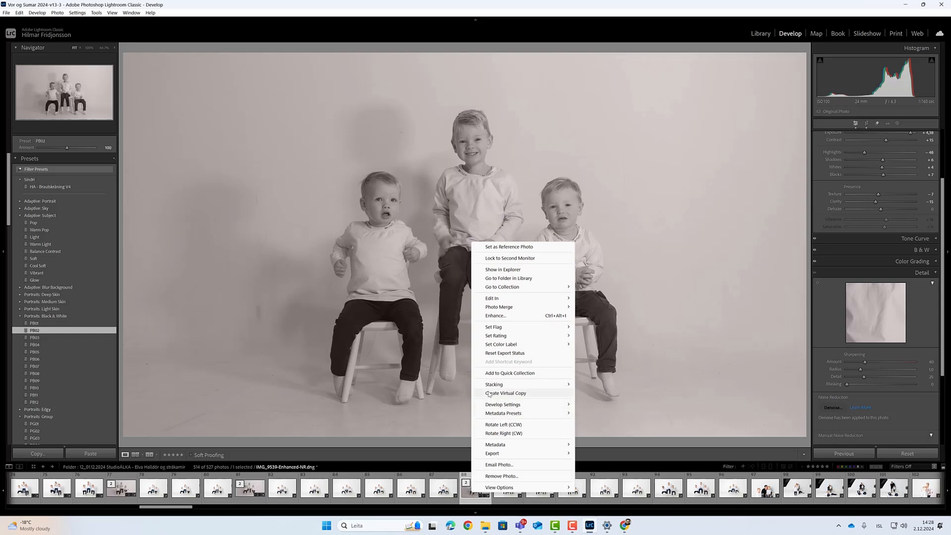
mouse_move(506, 455)
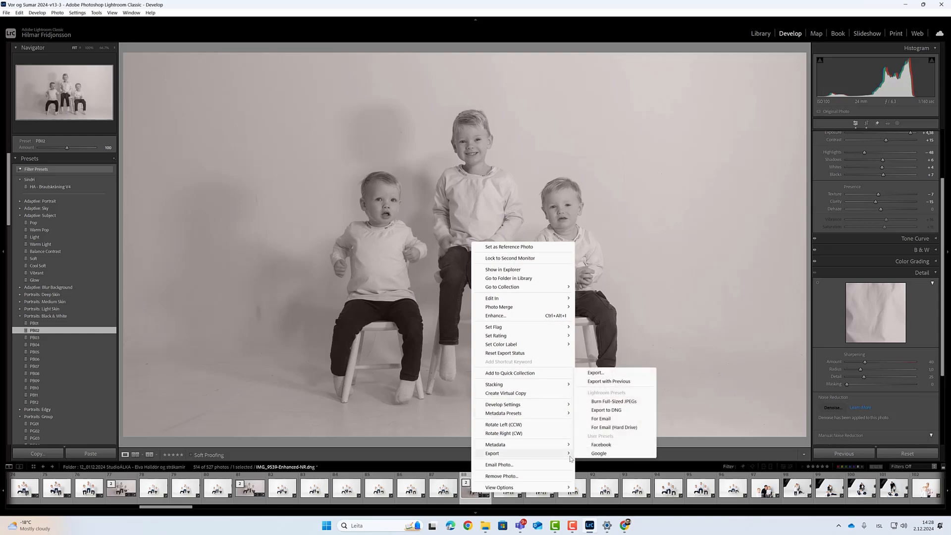
click(595, 373)
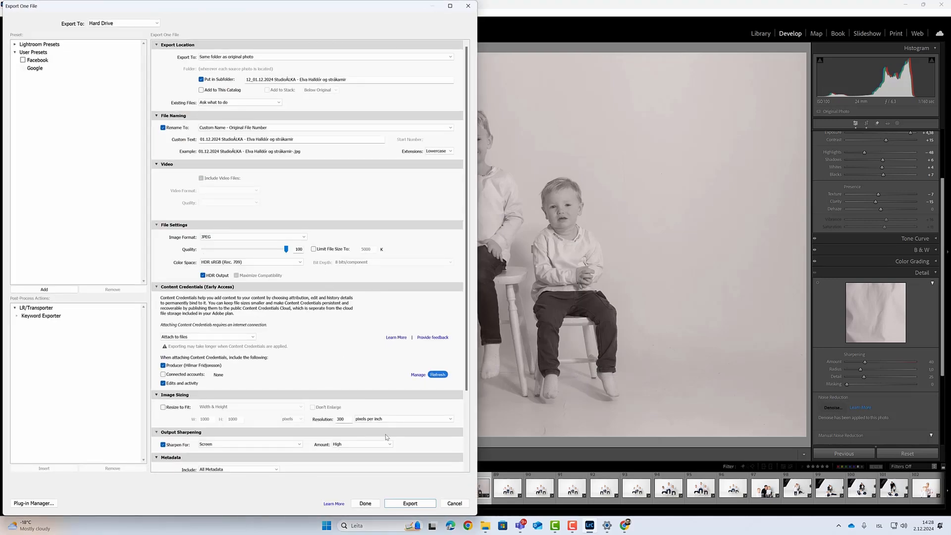
click(414, 502)
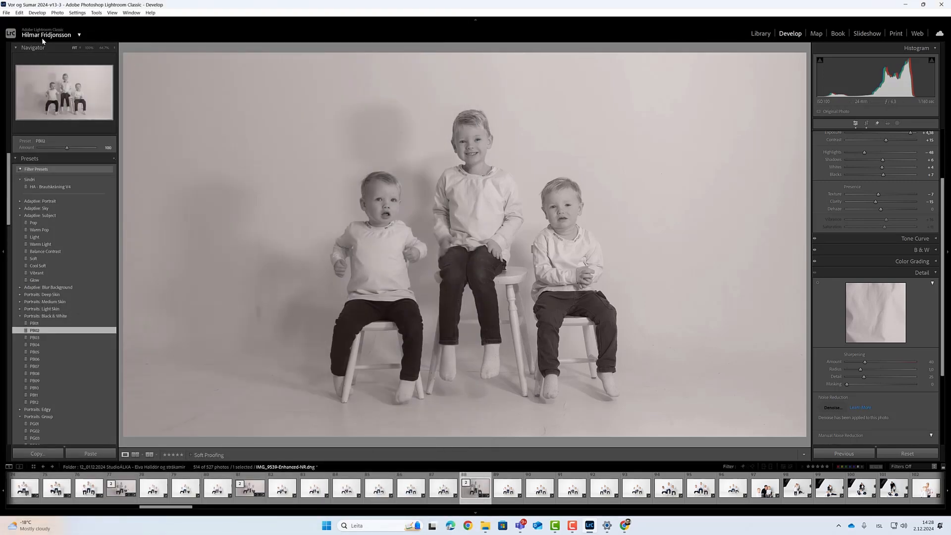
Step: Switch to File Explorer and open the export subfolder at the end of the photo shoot's folder
click(484, 527)
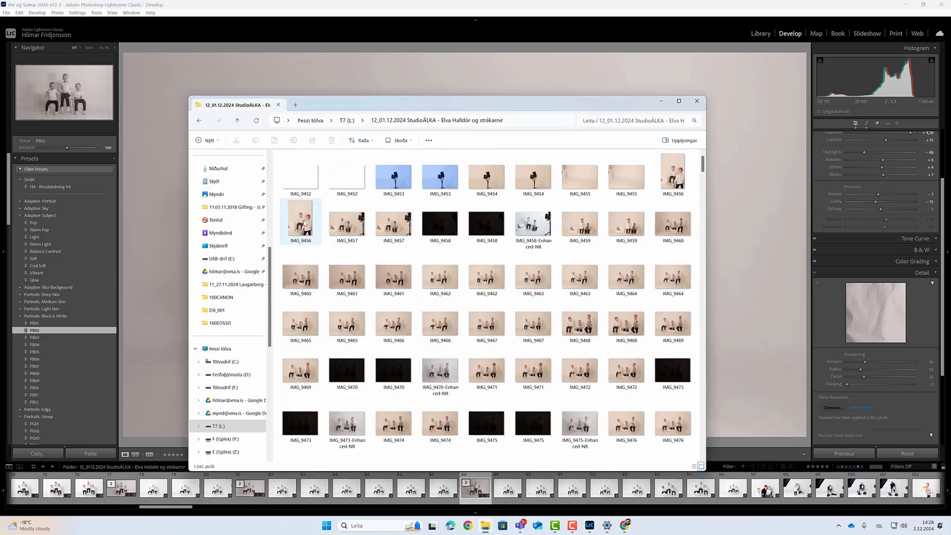
scroll(341, 281, down, 15)
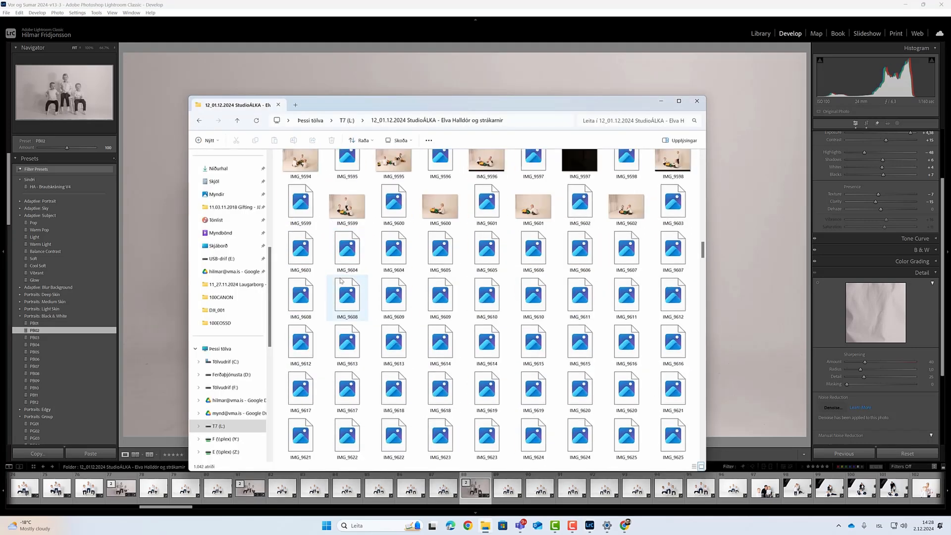
scroll(340, 281, down, 17)
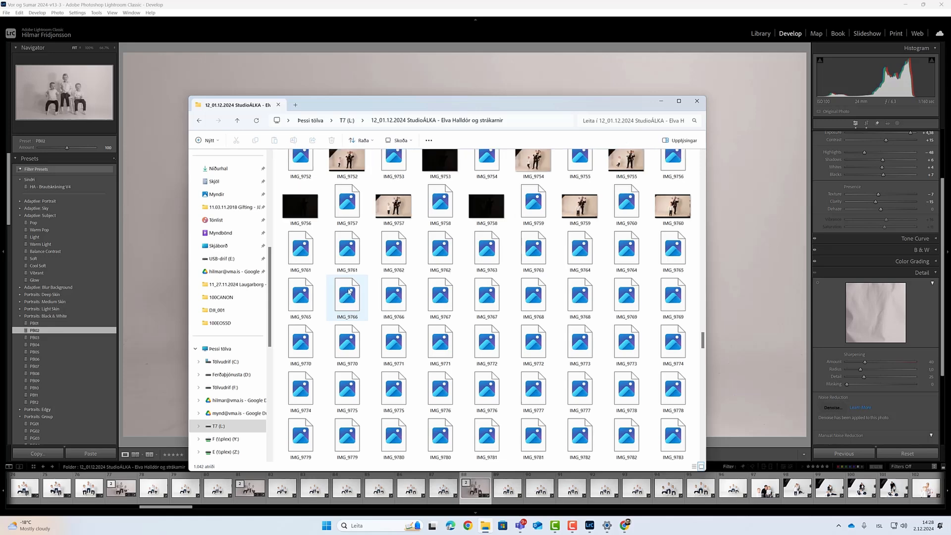
scroll(371, 313, down, 20)
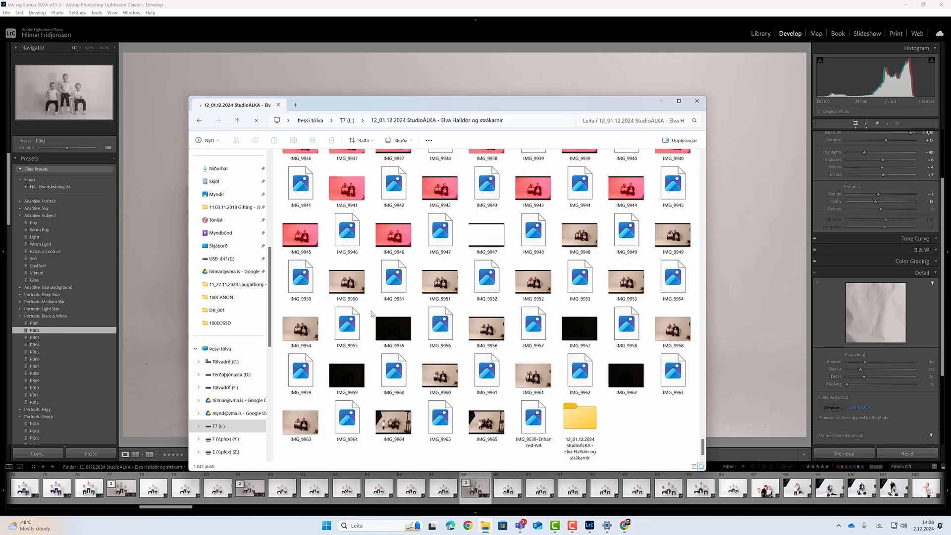
click(581, 427)
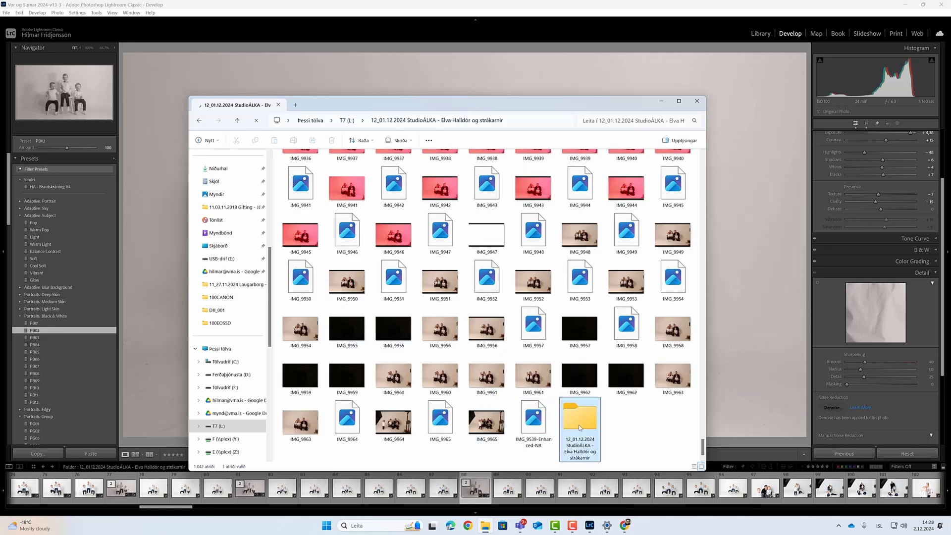
double_click(580, 427)
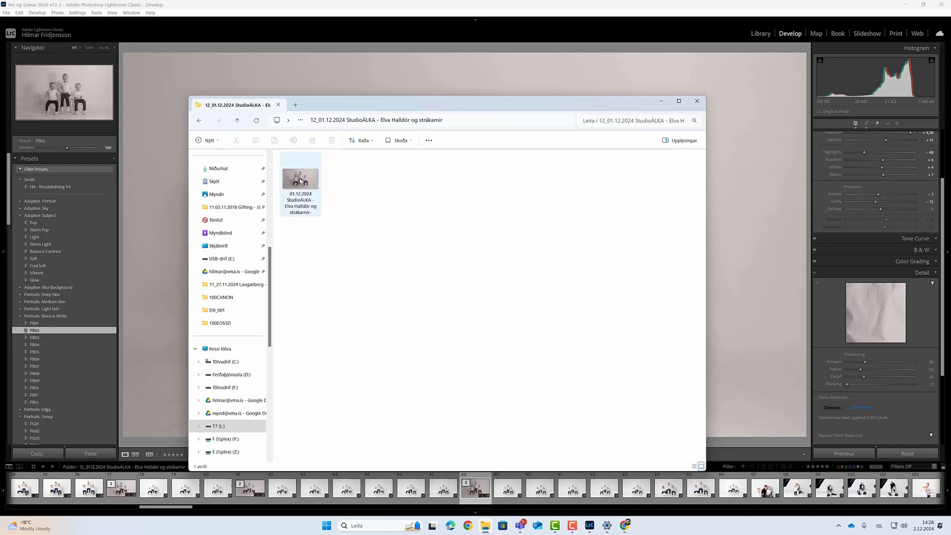
Step: Open the exported JPEG in the photo viewer, maximise it and enlarge the boys' faces to examine the image quality
click(295, 180)
double_click(295, 180)
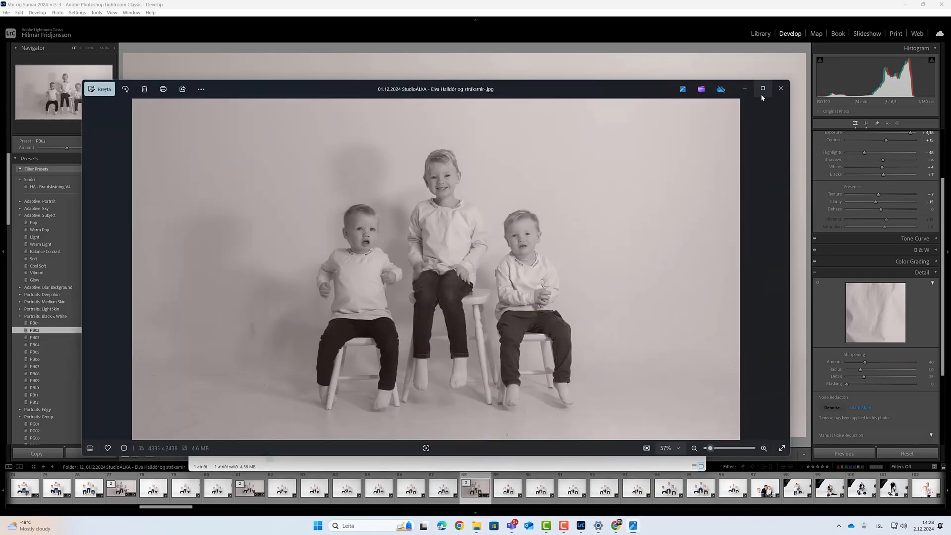
click(762, 89)
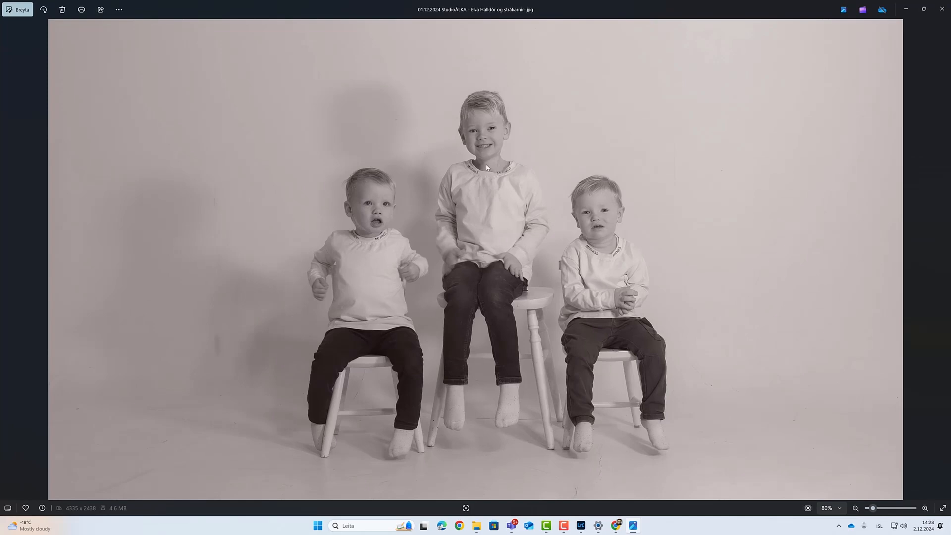
scroll(487, 168, up, 5)
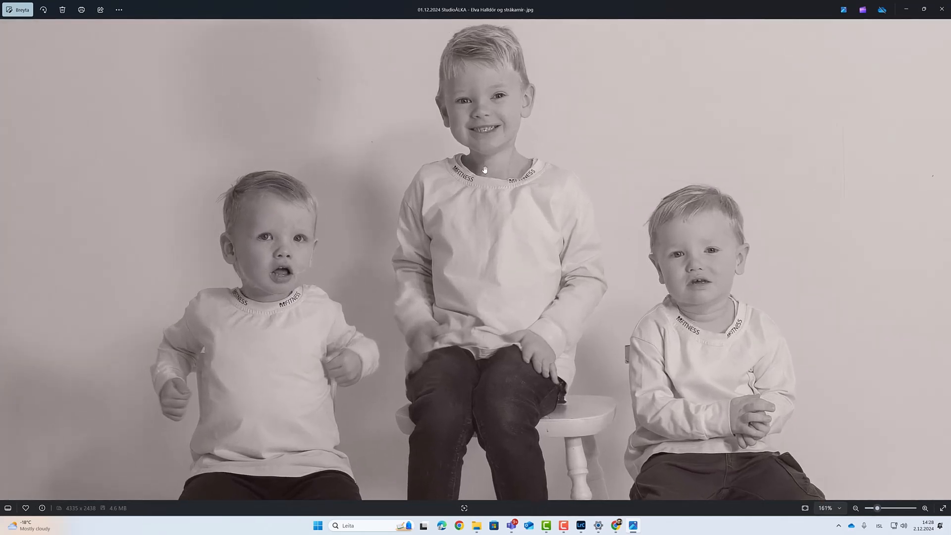
Step: Examine the boys' faces, hands and clothing in the exported group photo up close, then minimise the photo viewer
scroll(506, 264, up, 2)
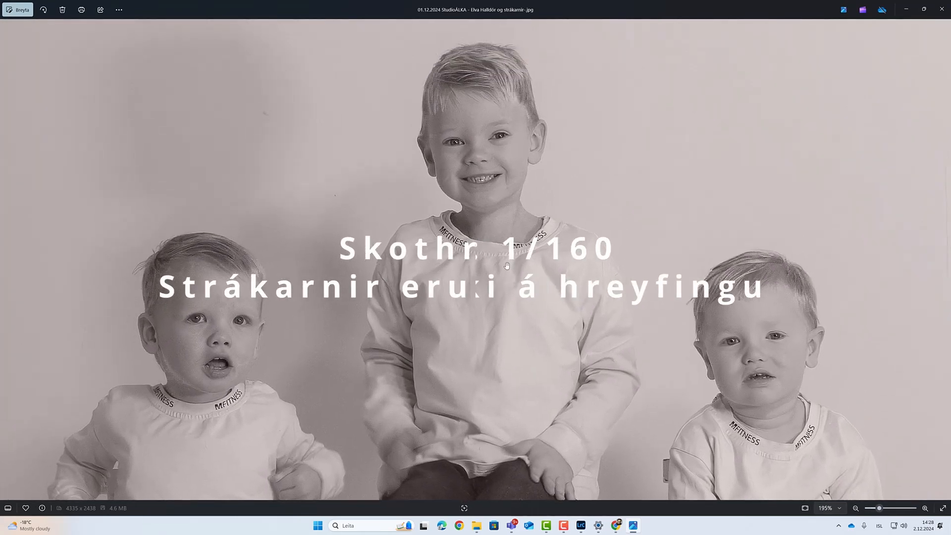
drag(506, 266, 464, 221)
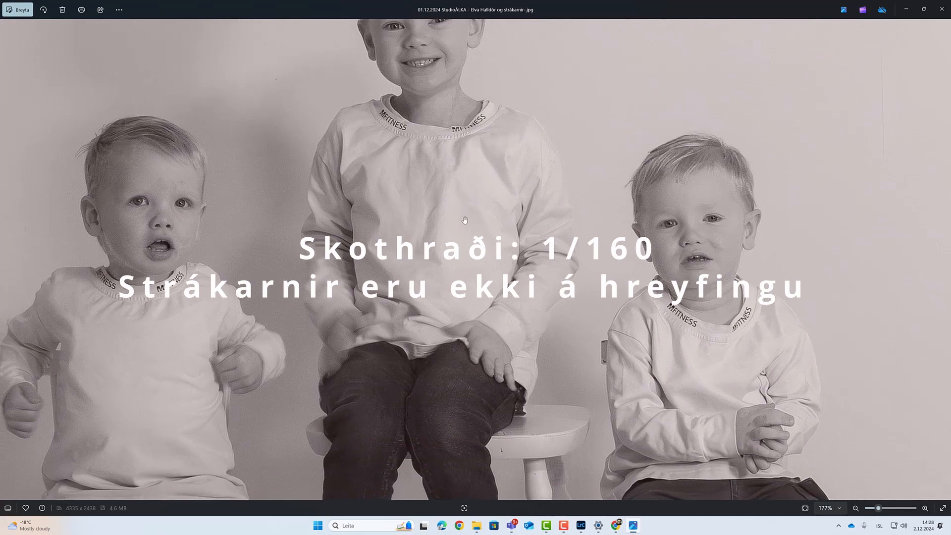
scroll(464, 220, down, 6)
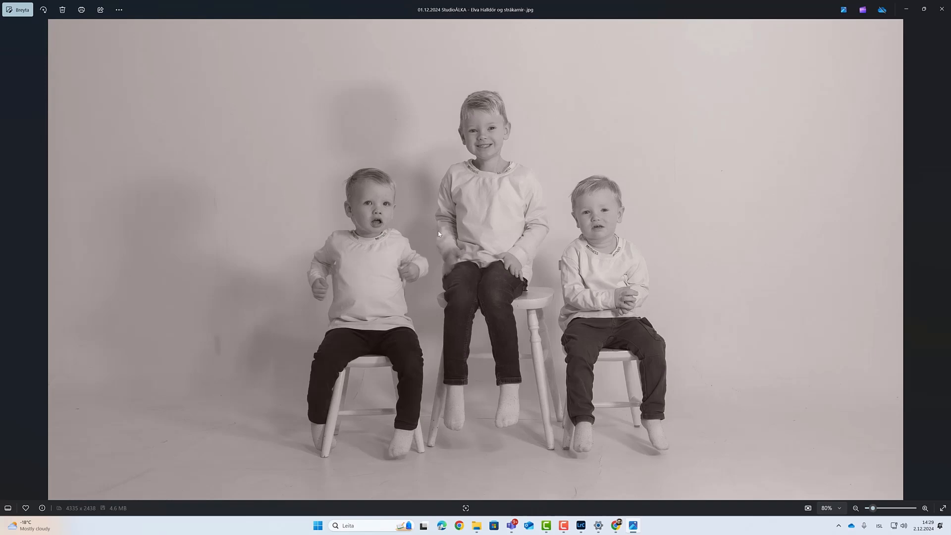
click(906, 9)
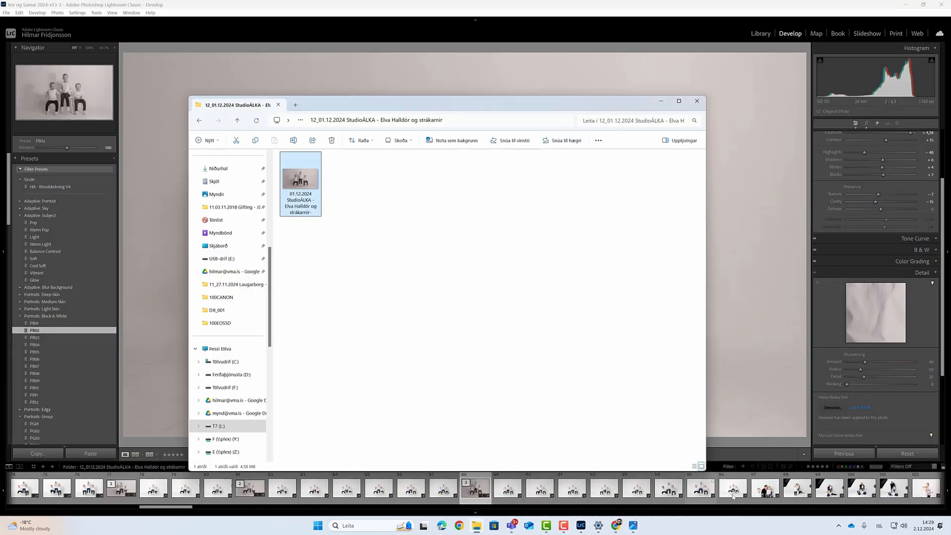
Step: Synchronize the edited group photo's settings, including crop but without masking, to the first nearly black frame further along the photo series
scroll(565, 485, down, 3)
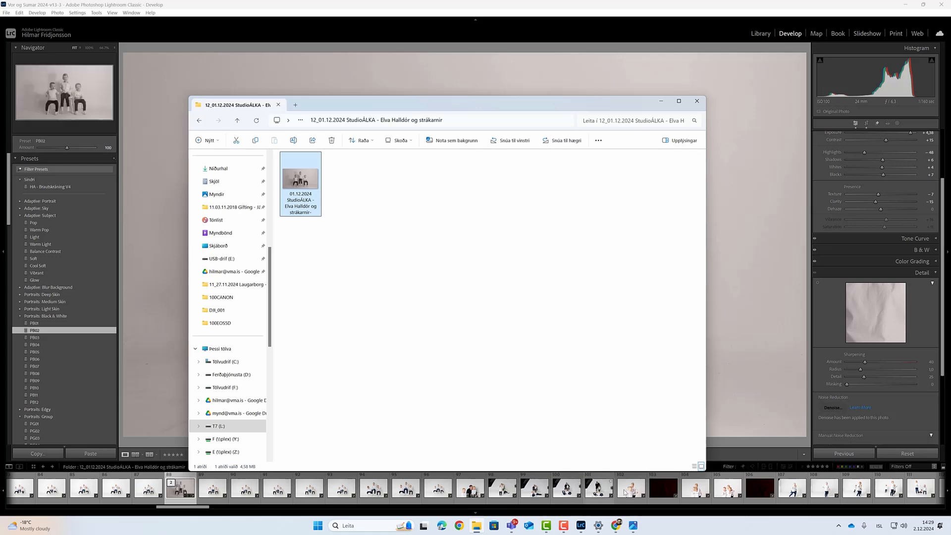
ctrl+click(661, 493)
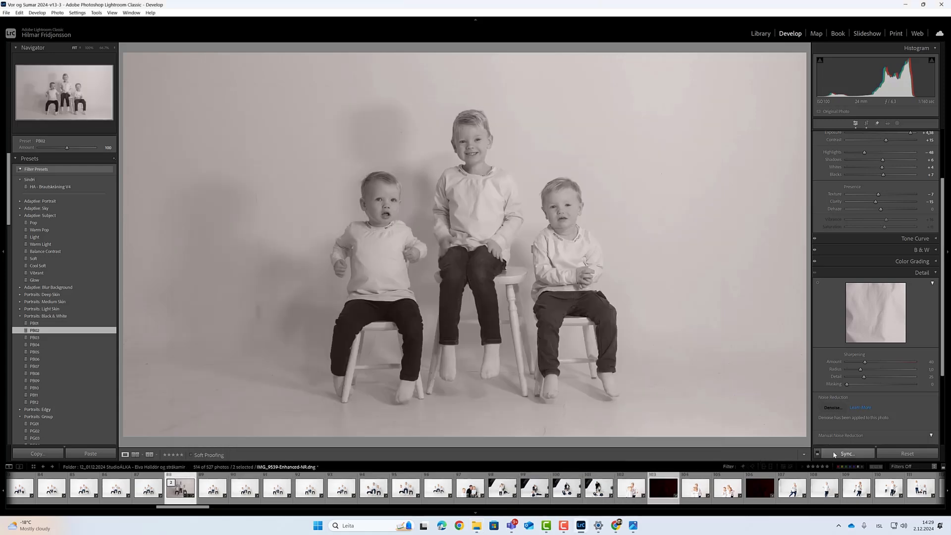
click(845, 453)
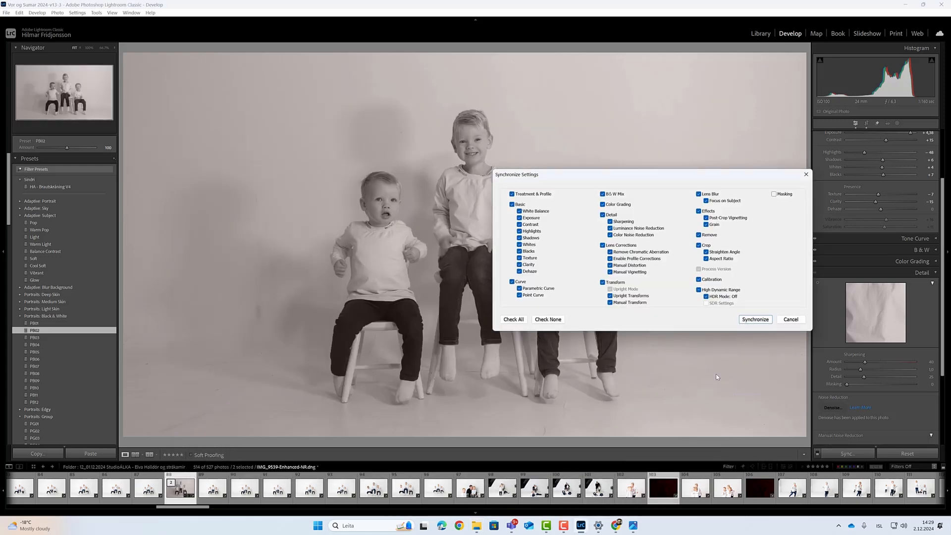
click(756, 319)
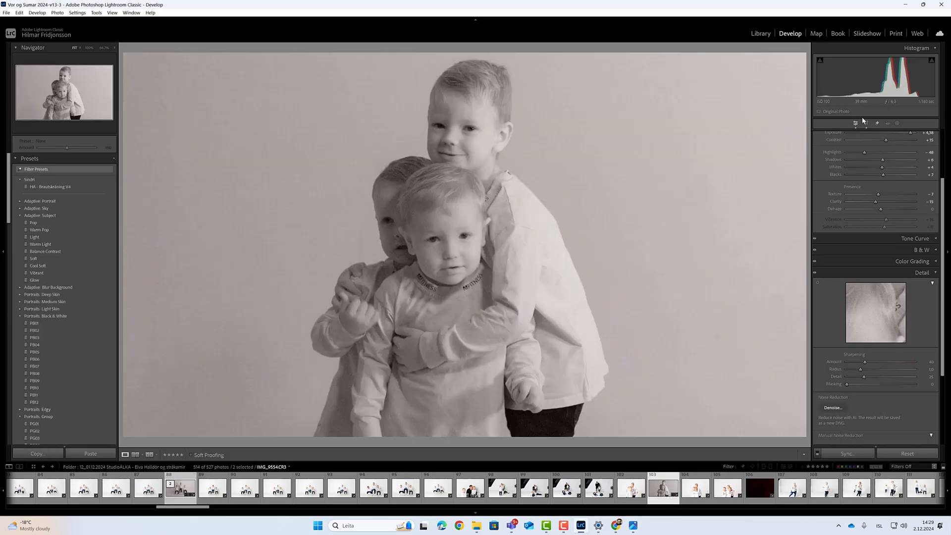
Step: Reposition and enlarge the 16:9 crop of the hugging boys so that more headroom and their lower bodies are included
click(868, 124)
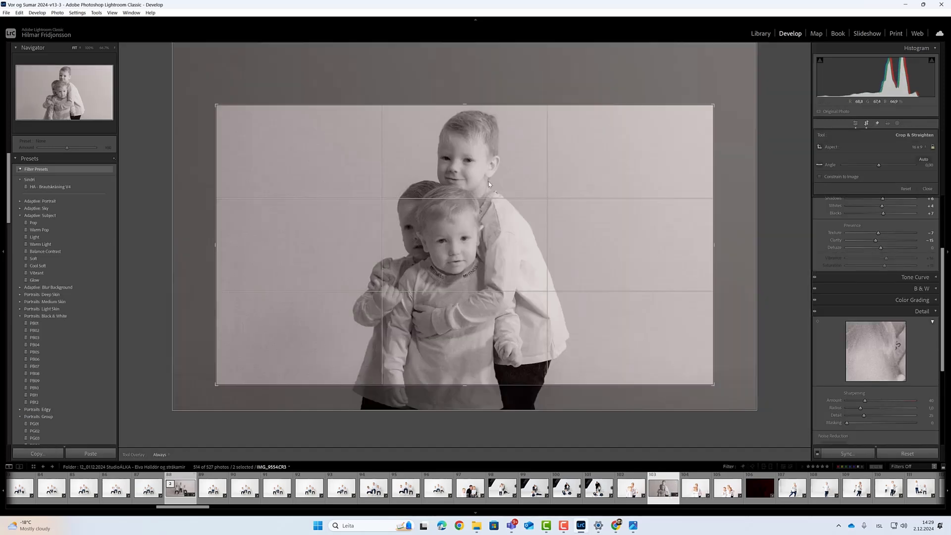
drag(477, 202, 486, 204)
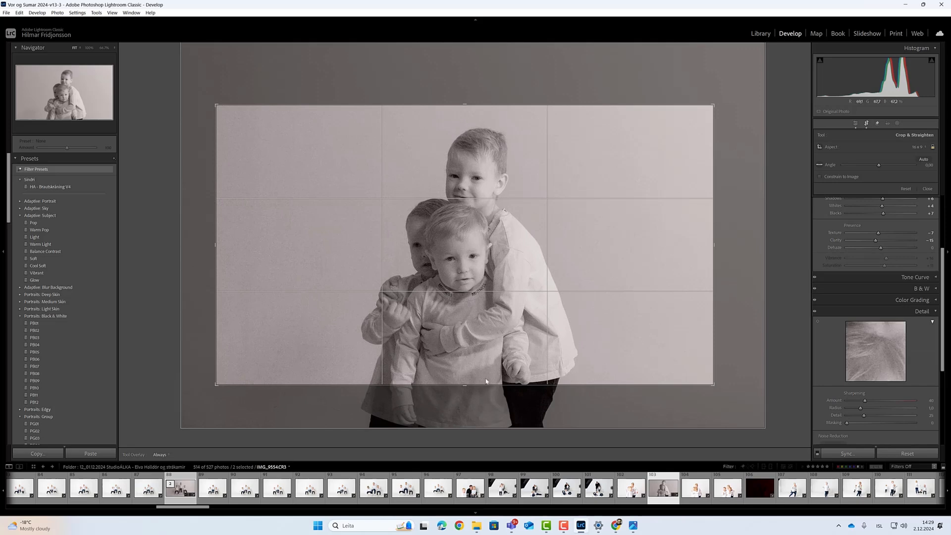
drag(488, 386, 481, 425)
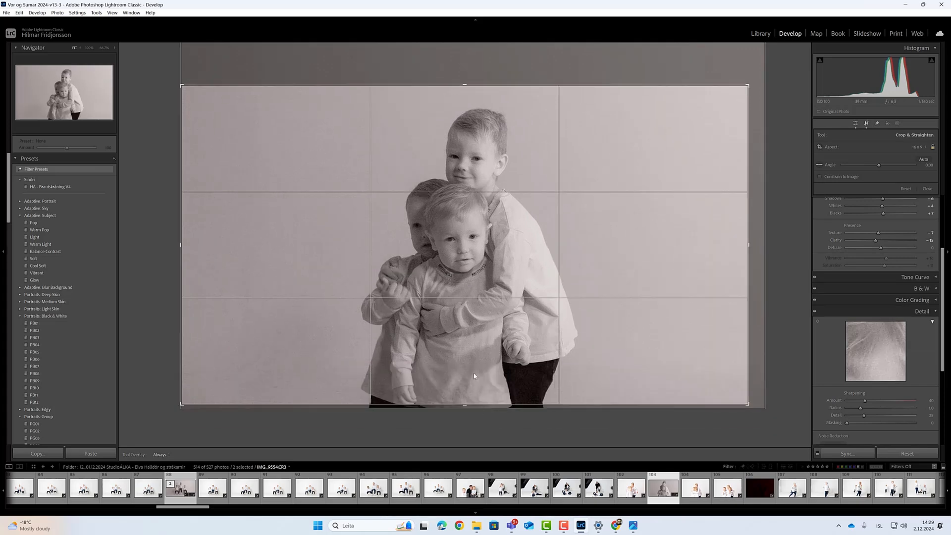
key(Return)
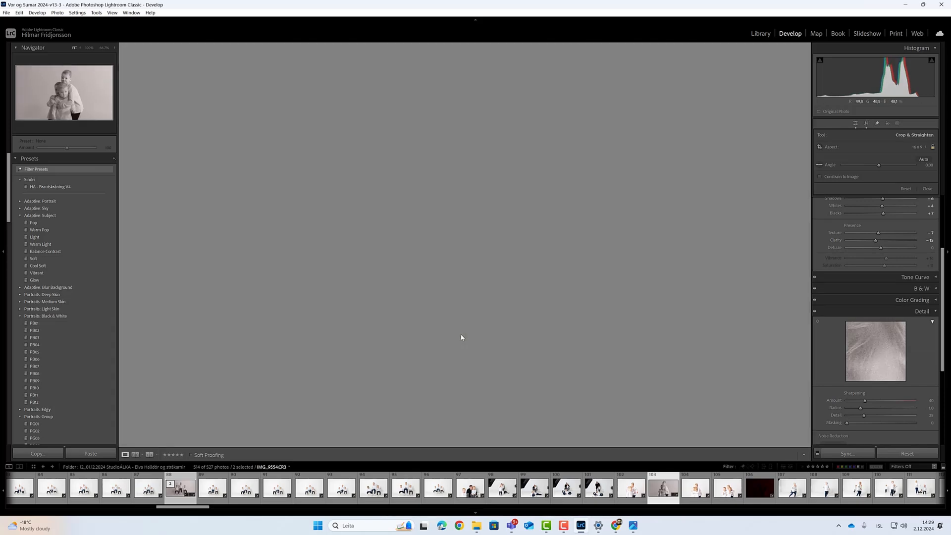
right_click(659, 483)
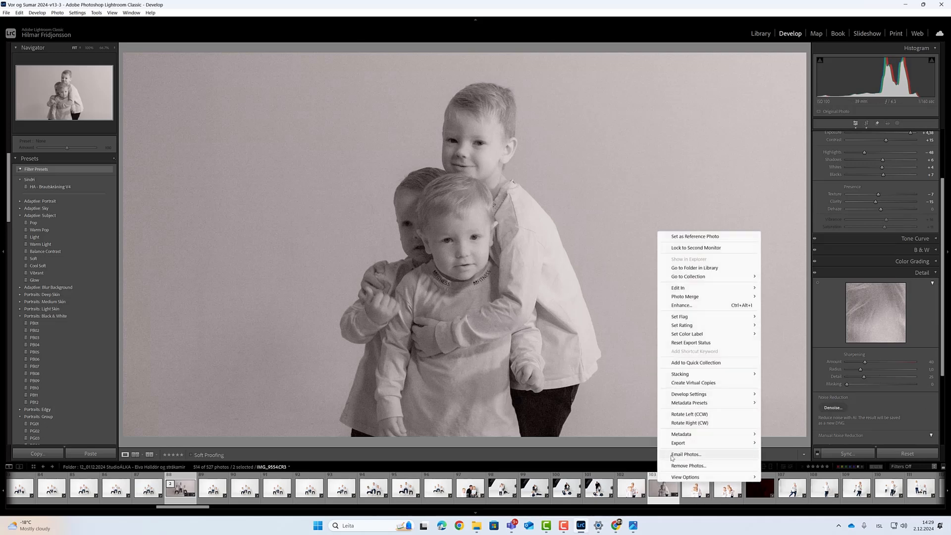
mouse_move(683, 444)
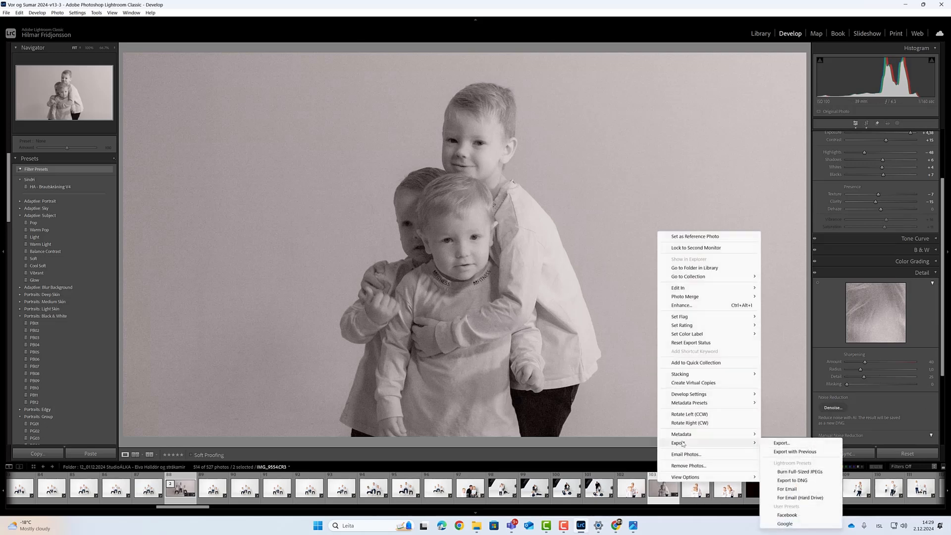
click(781, 444)
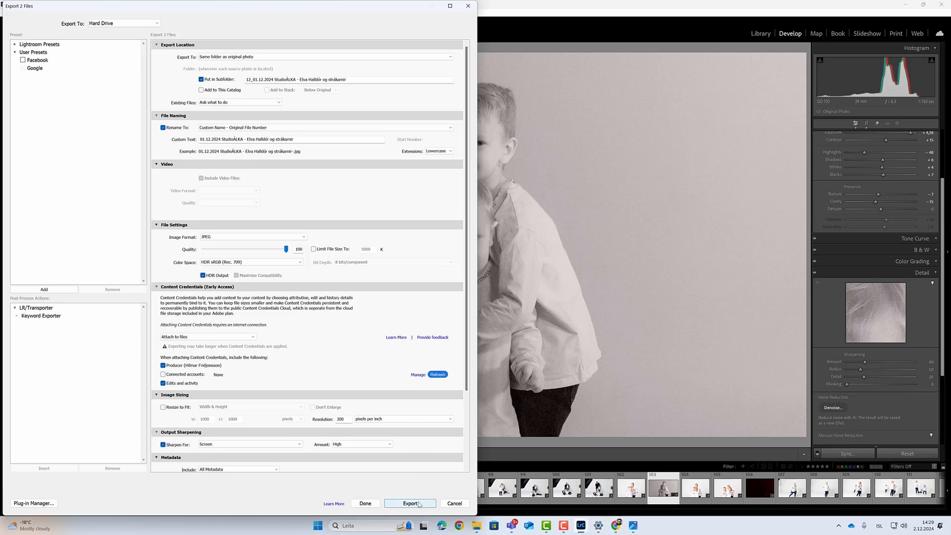
click(454, 502)
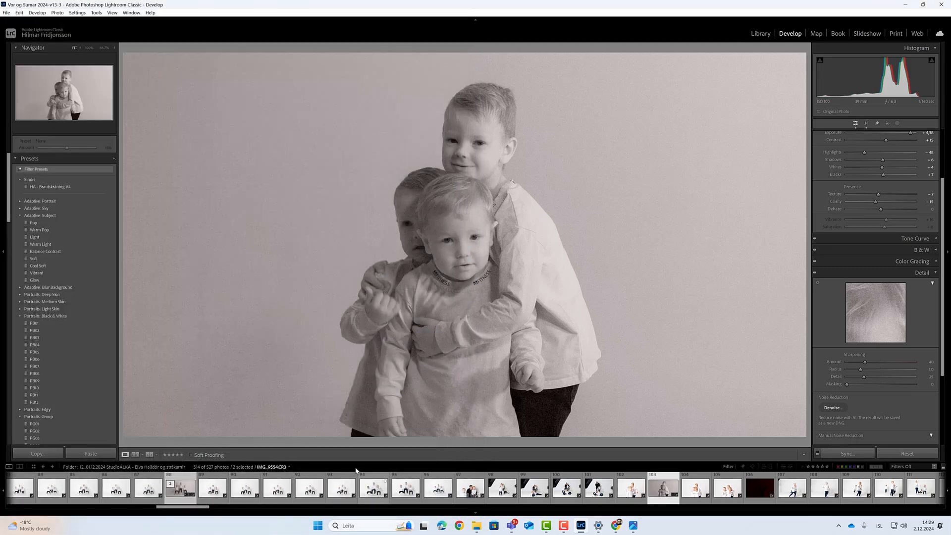
Step: Deselect the group photo and export only the photo of the hugging boys to the hard drive as a JPEG at quality 100
click(183, 491)
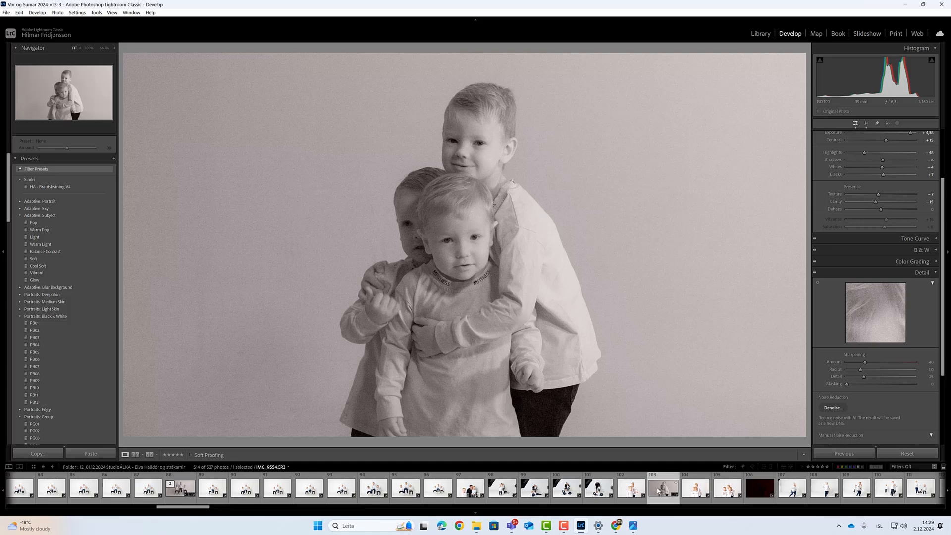
right_click(658, 491)
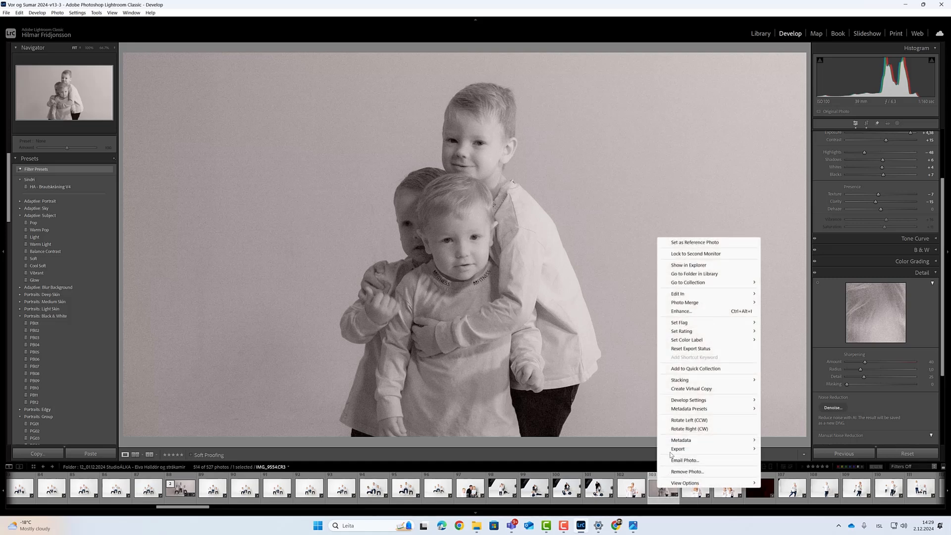
mouse_move(672, 451)
click(778, 450)
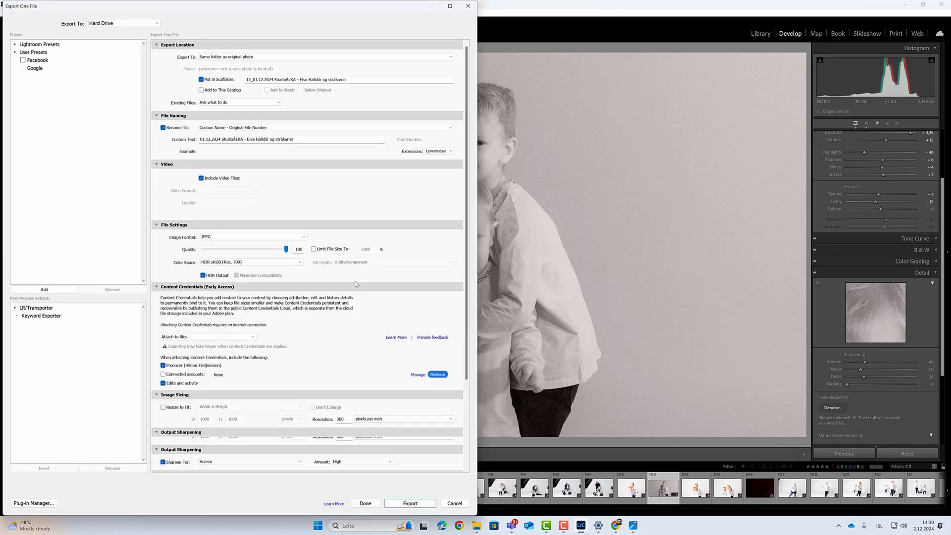
click(421, 501)
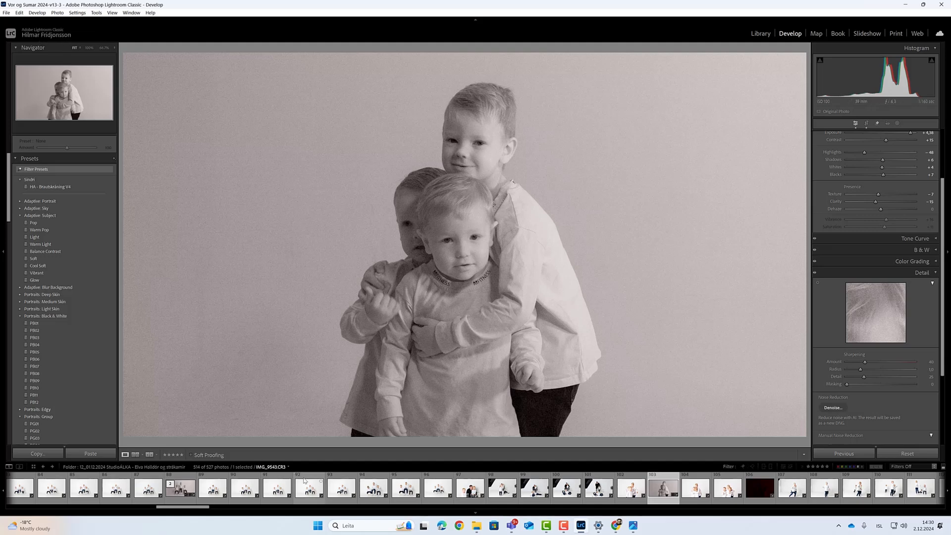
Step: Switch to File Explorer, open the exported photo ending in 9554 and enlarge the boys' faces to examine the noise
mouse_move(476, 526)
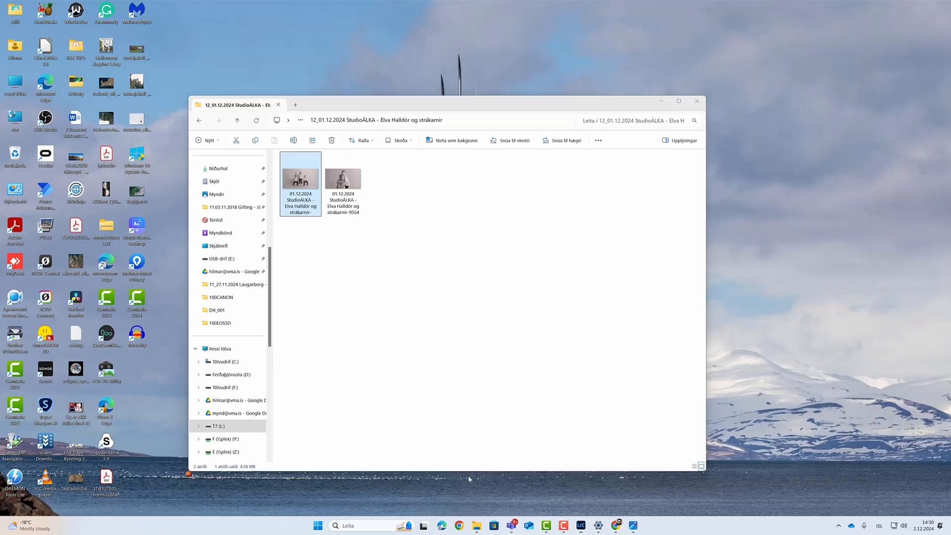
click(477, 490)
double_click(334, 178)
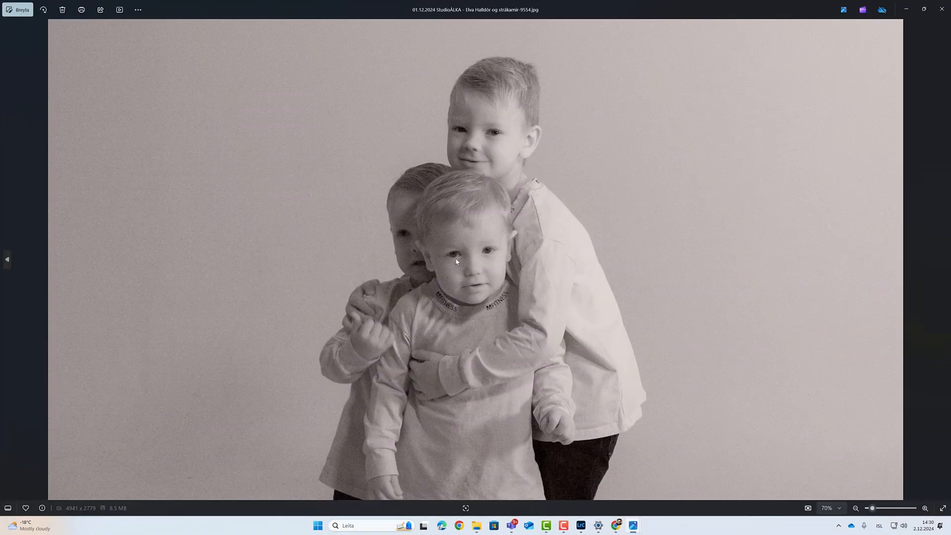
scroll(456, 261, up, 3)
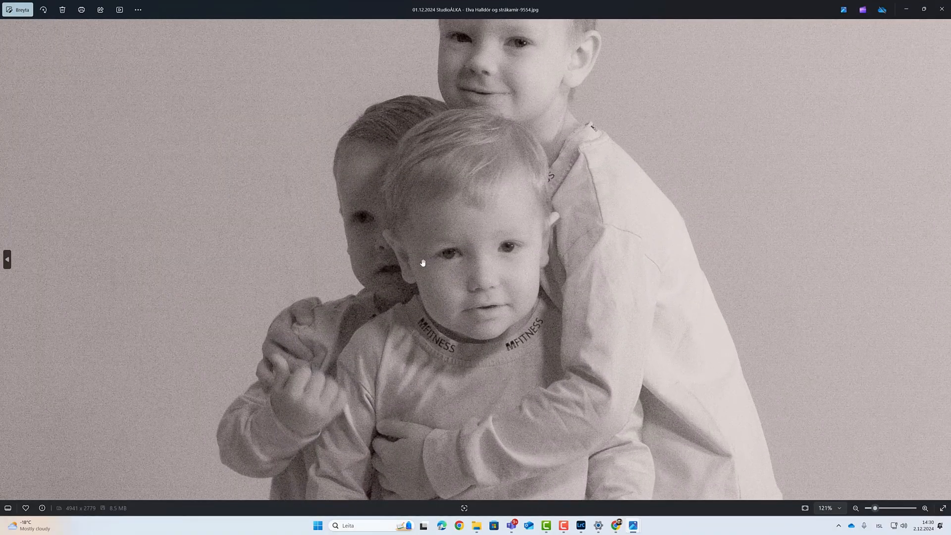
scroll(423, 263, down, 3)
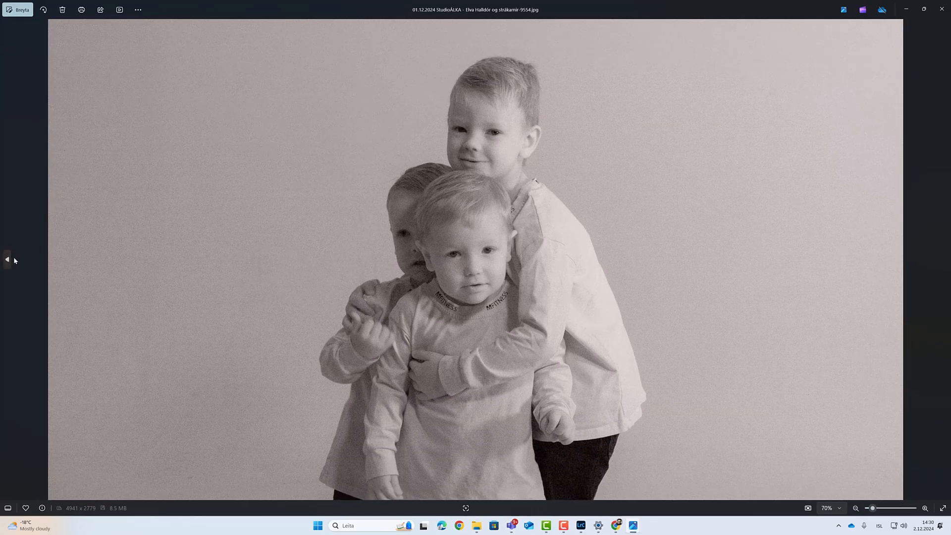
Step: Compare the denoised group photo with the non-denoised photo of the hugging boys in the viewer, then close it
click(12, 257)
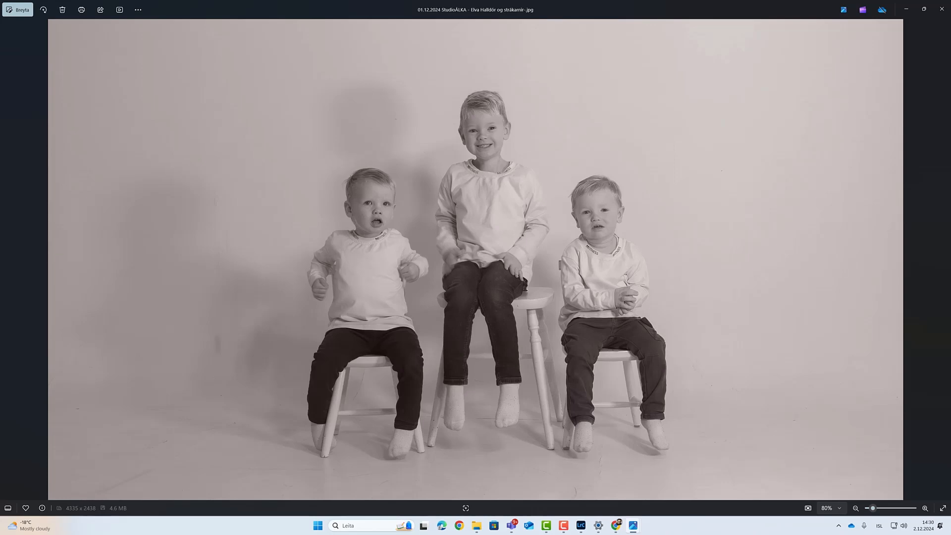
click(941, 9)
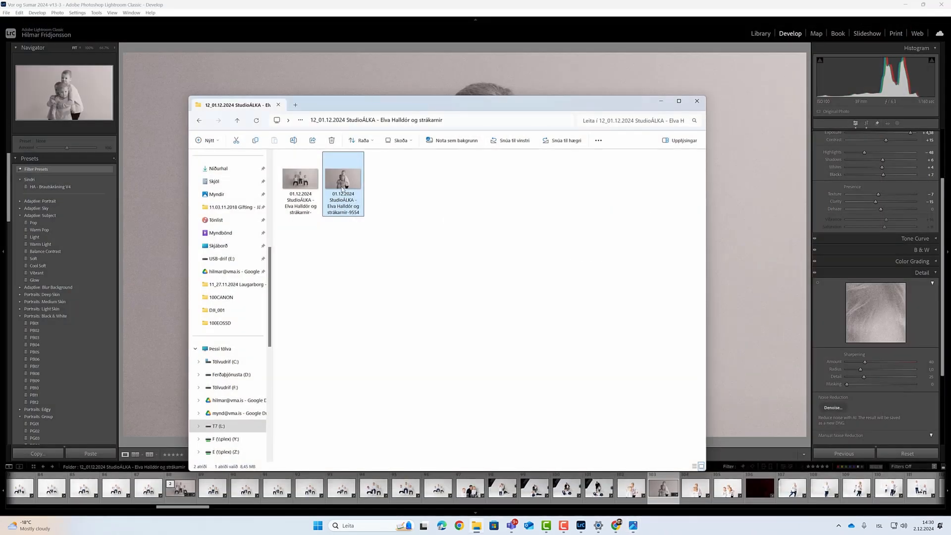
double_click(342, 188)
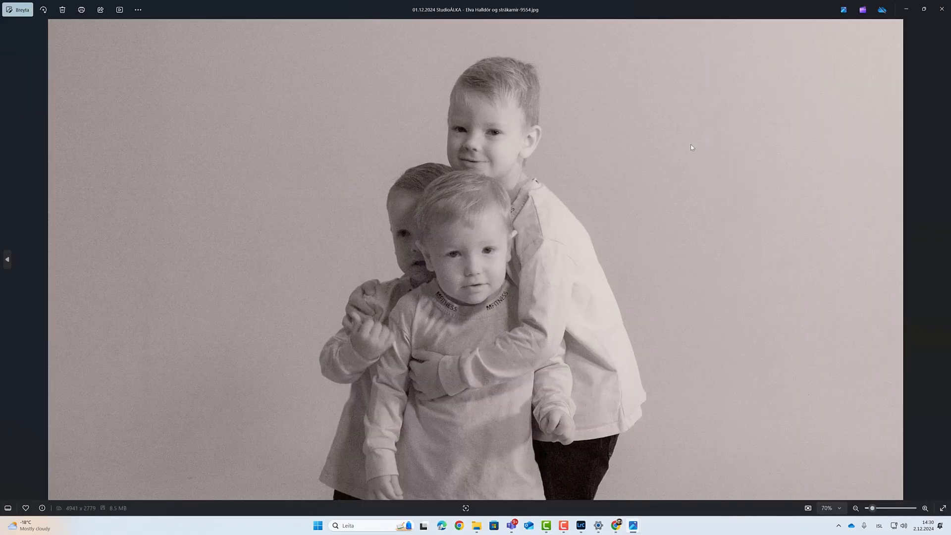
click(941, 11)
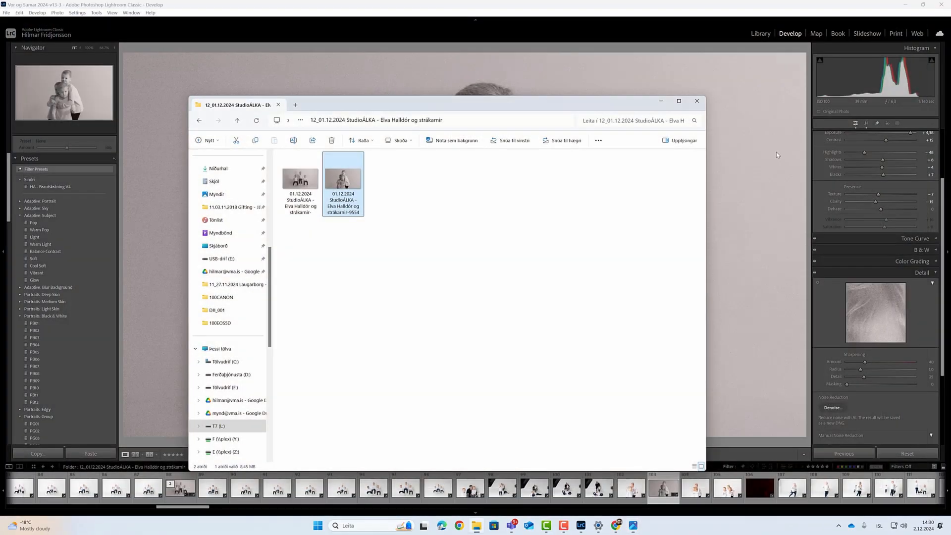
Step: Create an AI-denoised version of the hugging boys' photo with the Denoise amount lowered to about 49, inspecting the hair in the preview
click(665, 492)
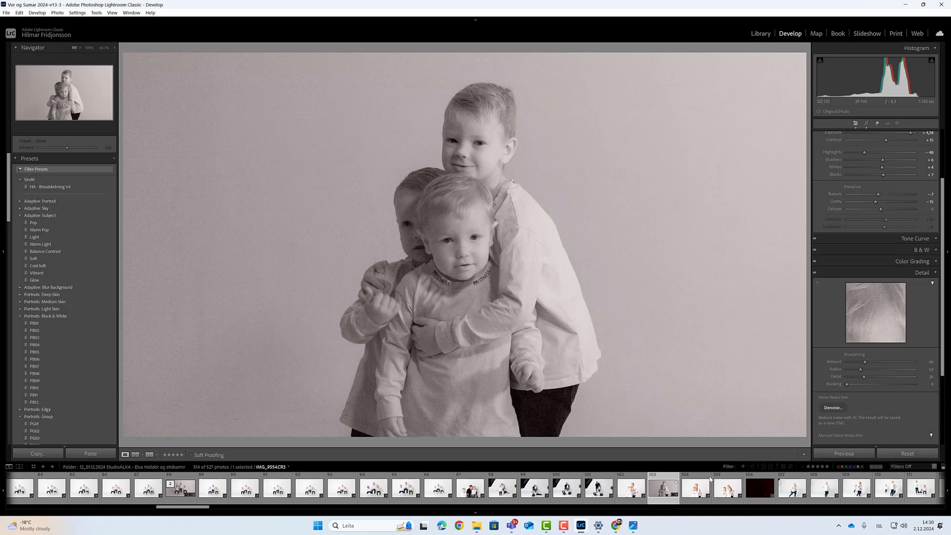
click(834, 407)
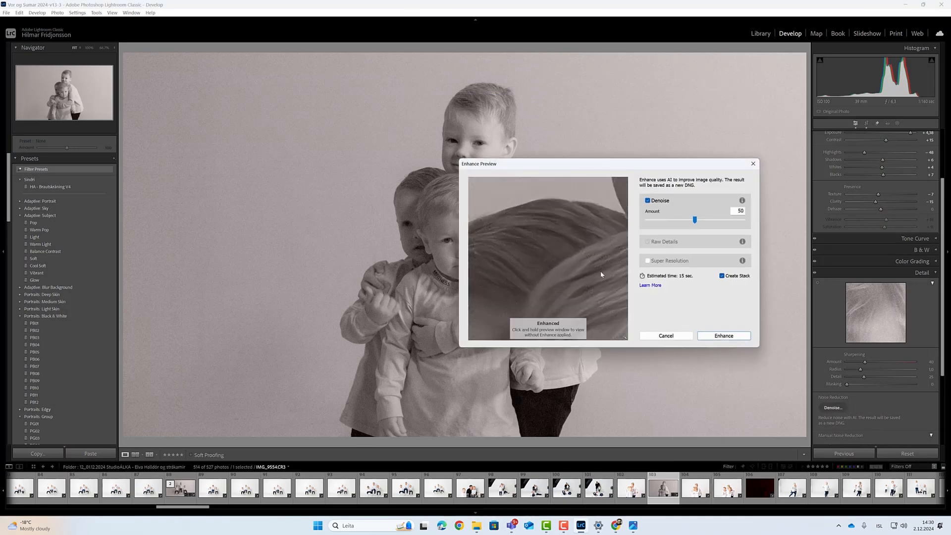
drag(568, 272, 535, 275)
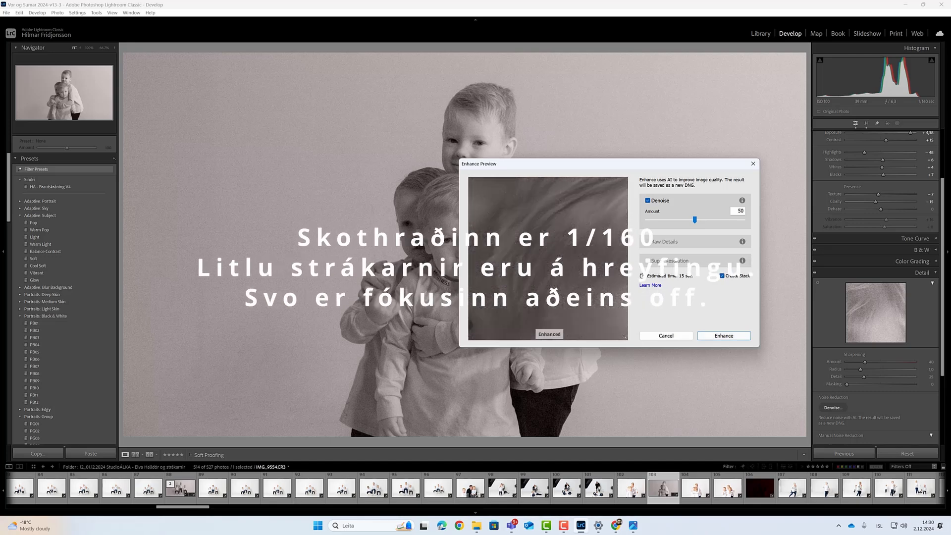
drag(531, 273, 541, 261)
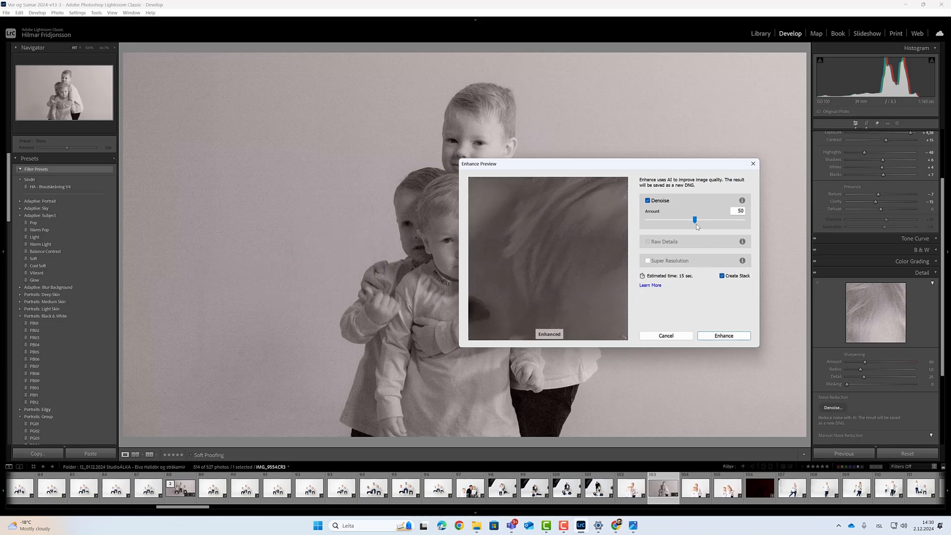
drag(695, 221, 691, 220)
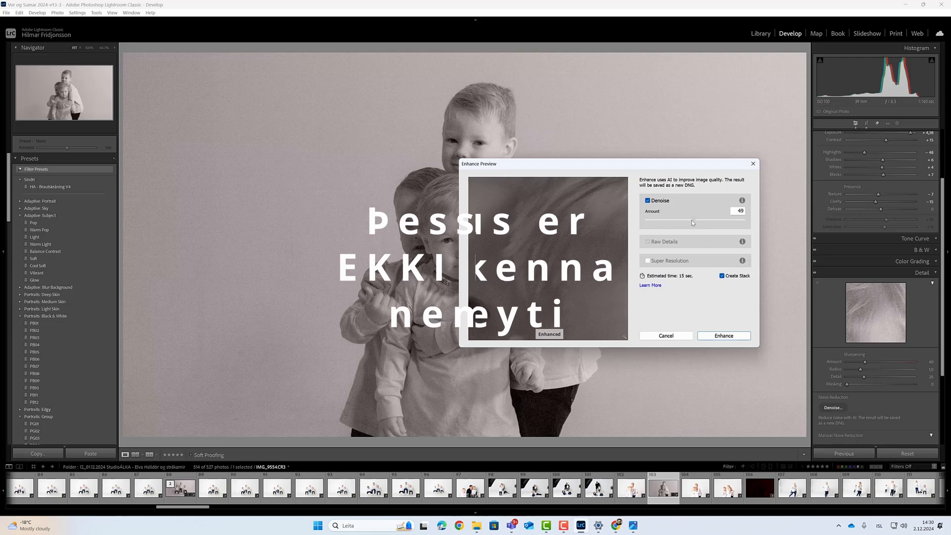
click(716, 337)
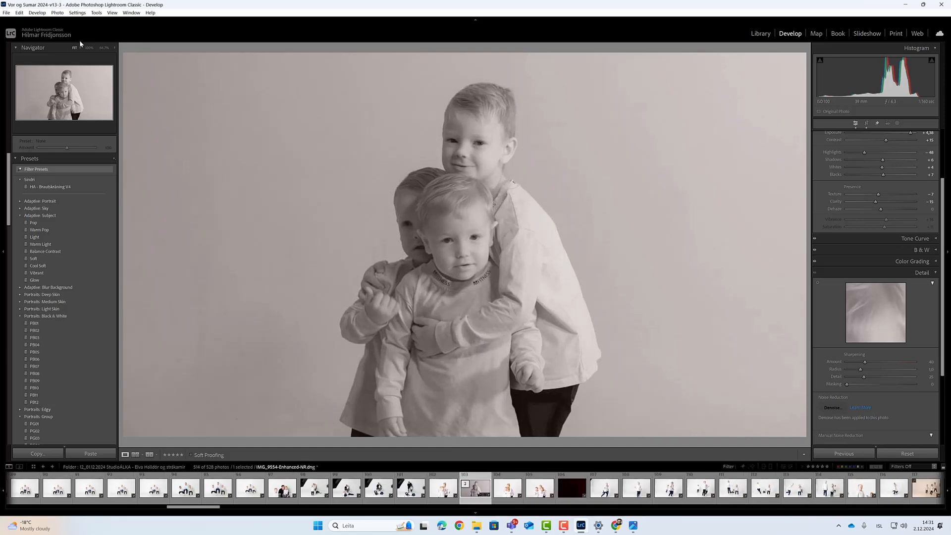
Step: Export the denoised photo of the hugging boys to the hard drive as a JPEG at quality 100, using a unique file name
right_click(472, 496)
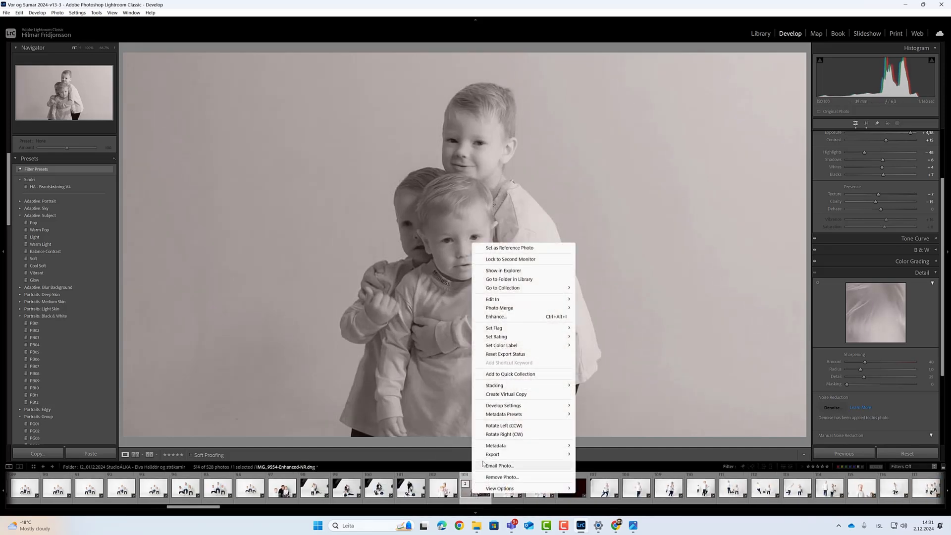
mouse_move(553, 456)
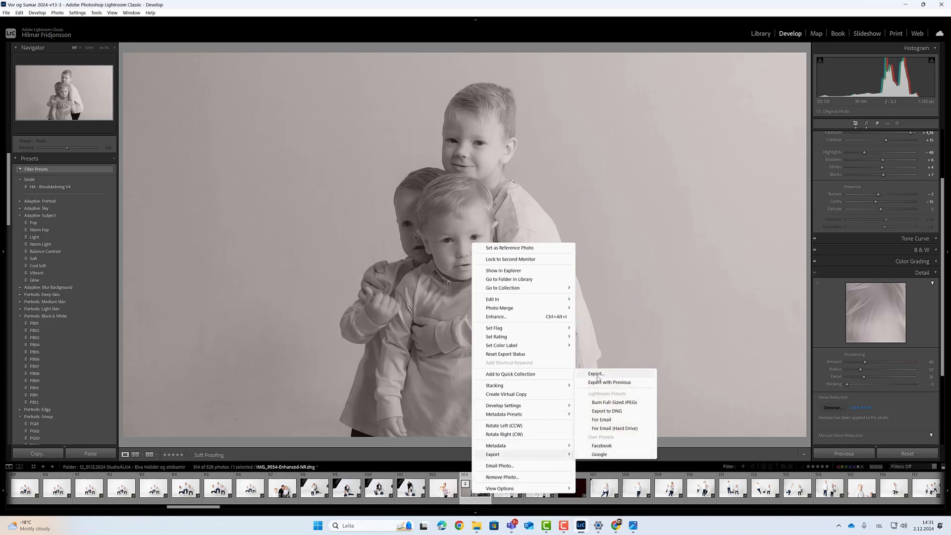
click(597, 374)
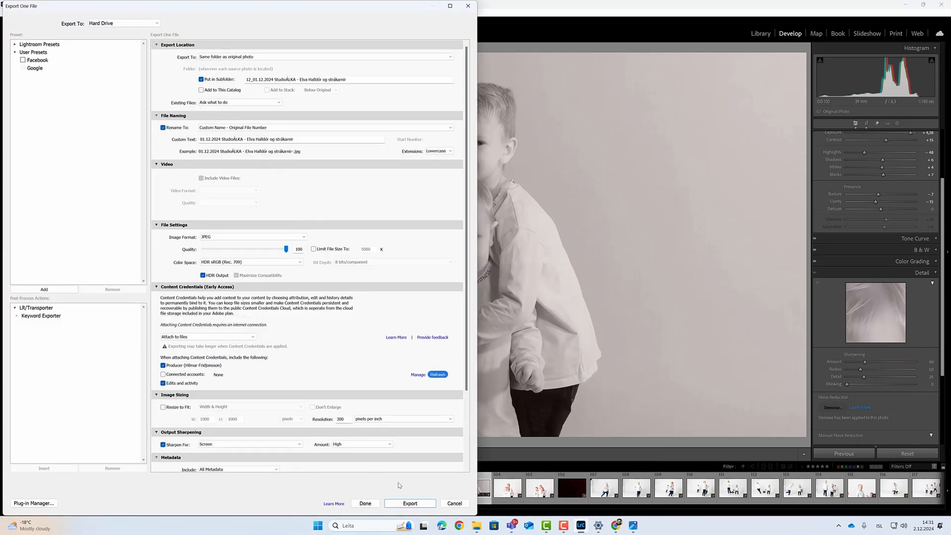
click(410, 503)
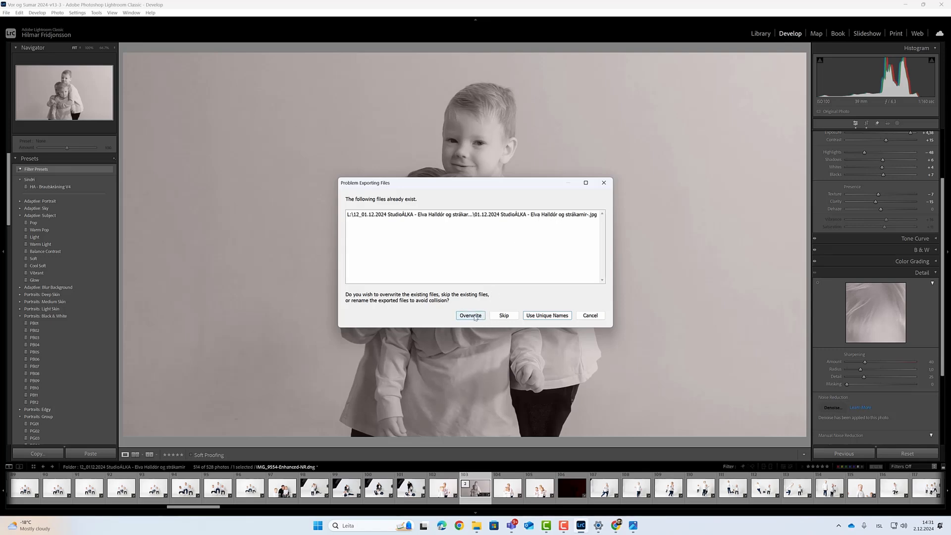
click(532, 317)
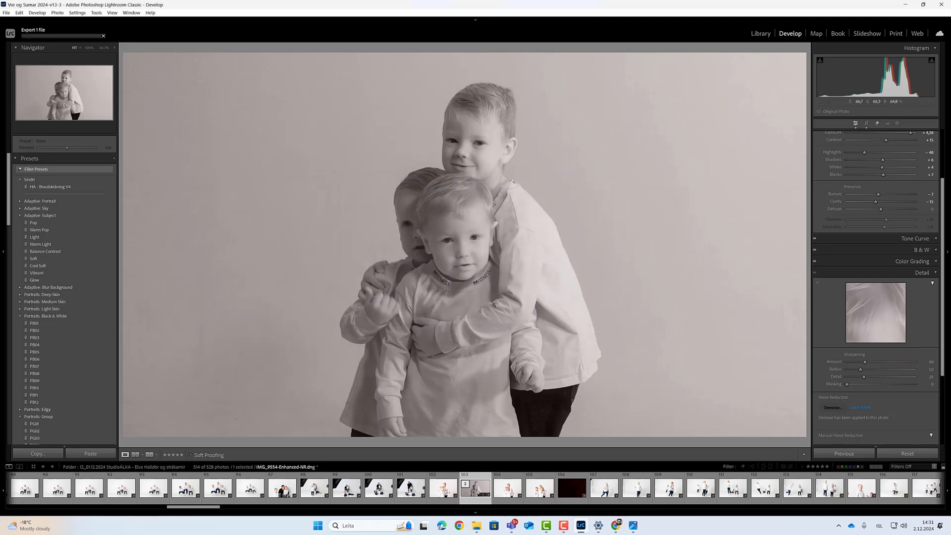
click(454, 228)
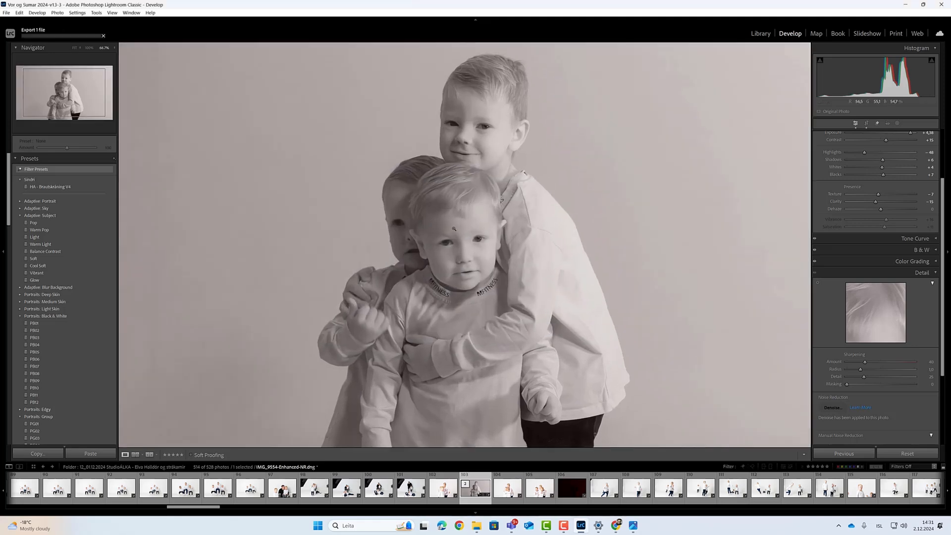
click(454, 229)
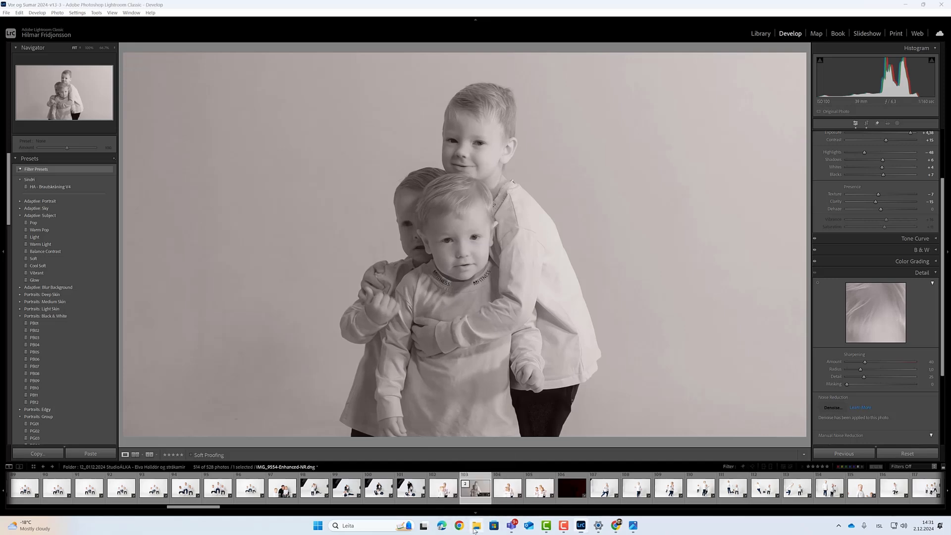
Step: Switch to File Explorer, open the non-denoised photo ending in 9554 and compare it with the new denoised export ending in -2
click(474, 529)
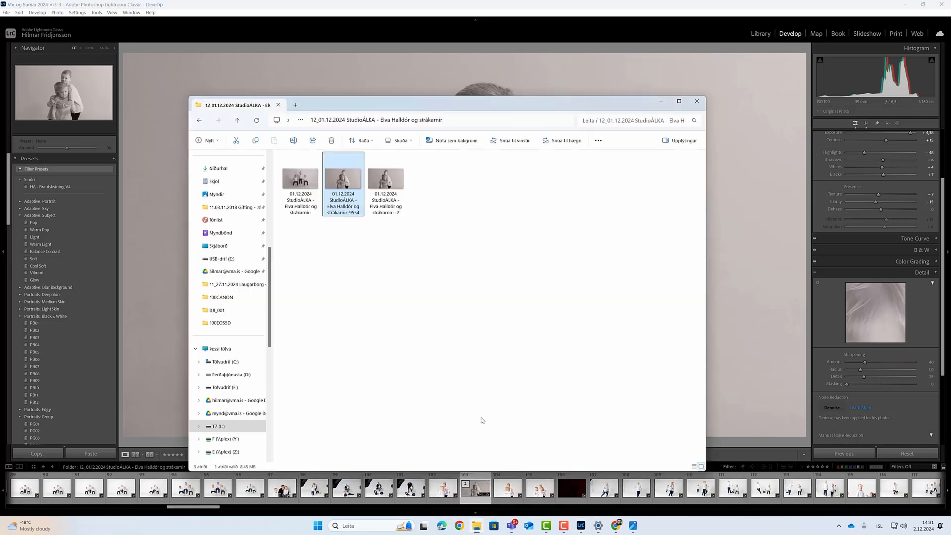
double_click(350, 180)
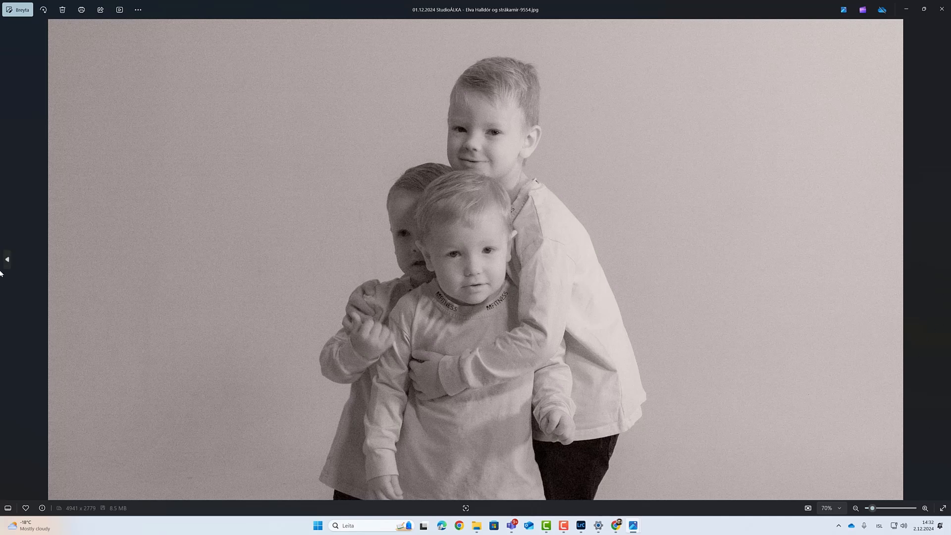
click(6, 259)
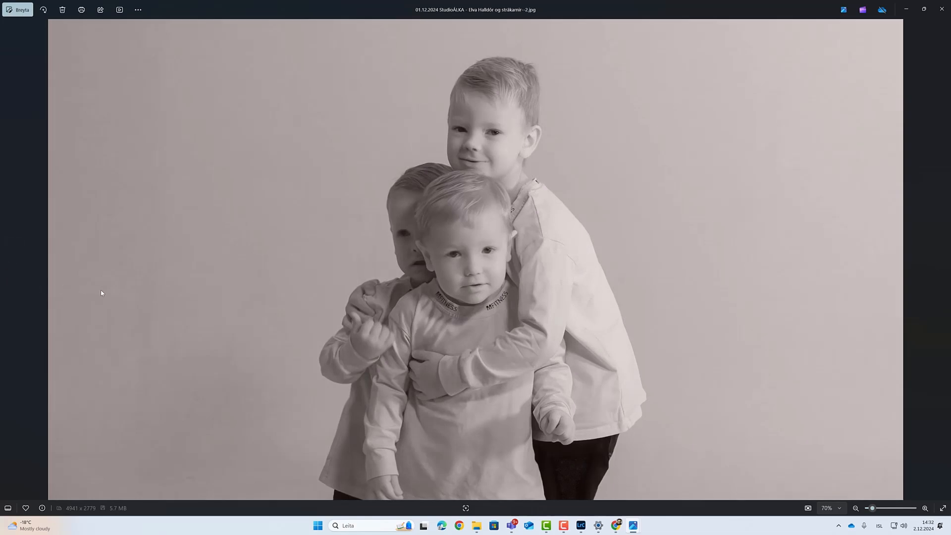
Step: Enlarge the boys' faces in the denoised export and examine the skin, eyes and hair detail, returning to the full view in between
scroll(405, 227, up, 7)
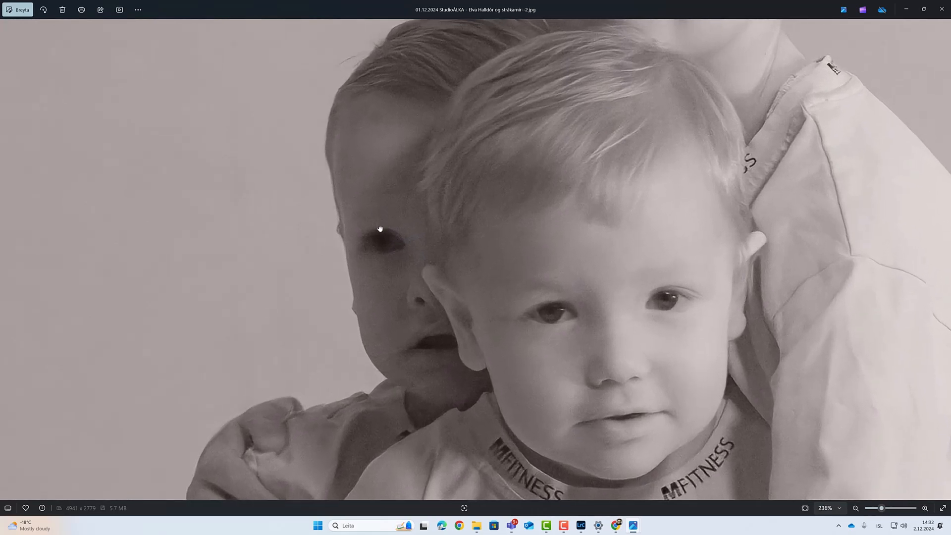
drag(383, 212, 427, 281)
scroll(426, 280, down, 7)
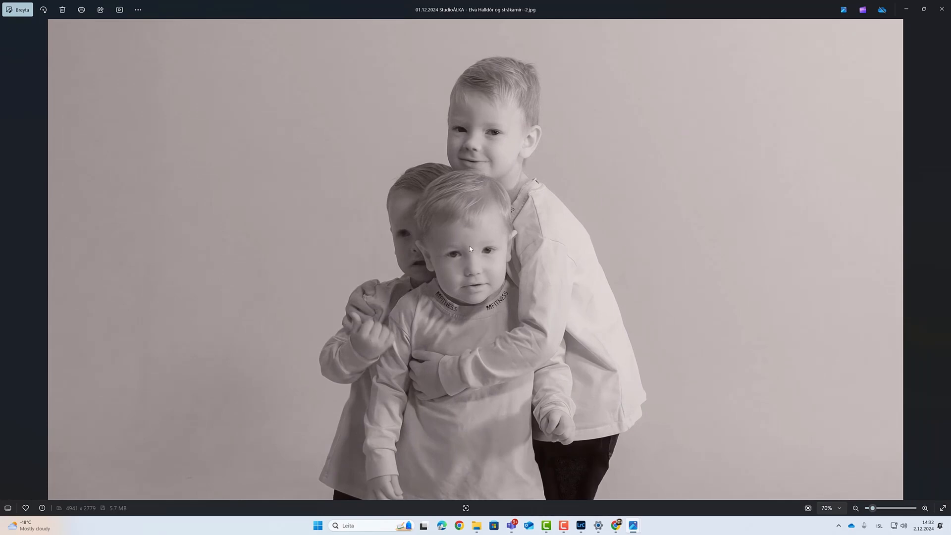
scroll(456, 248, up, 5)
scroll(470, 257, up, 2)
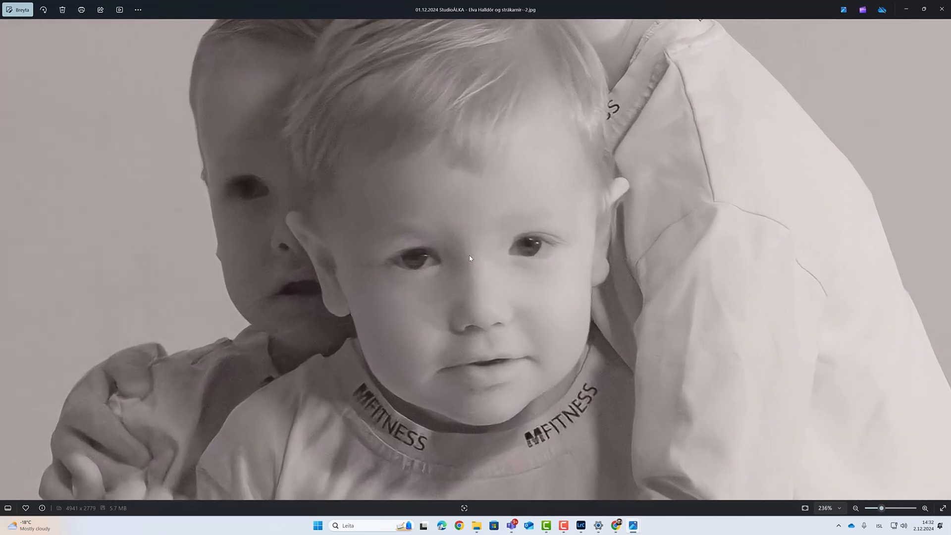
scroll(441, 261, down, 6)
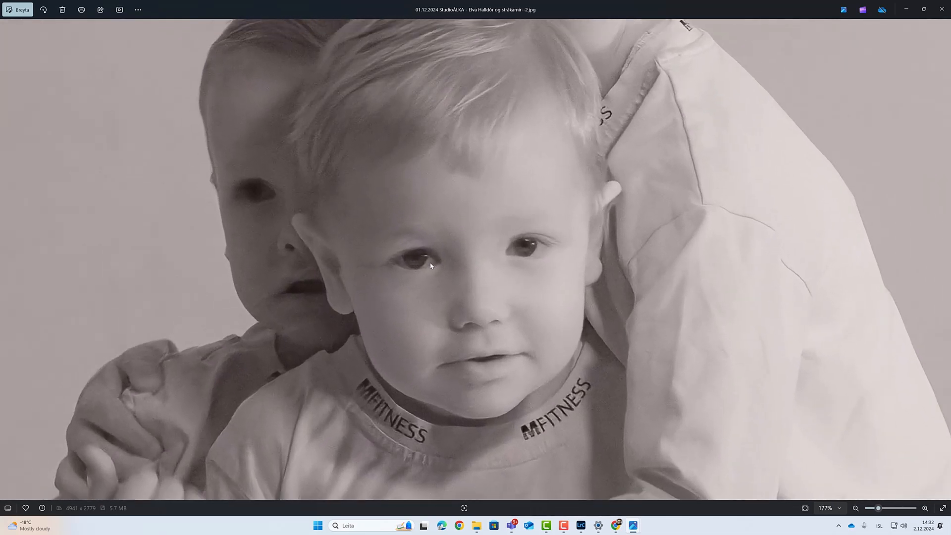